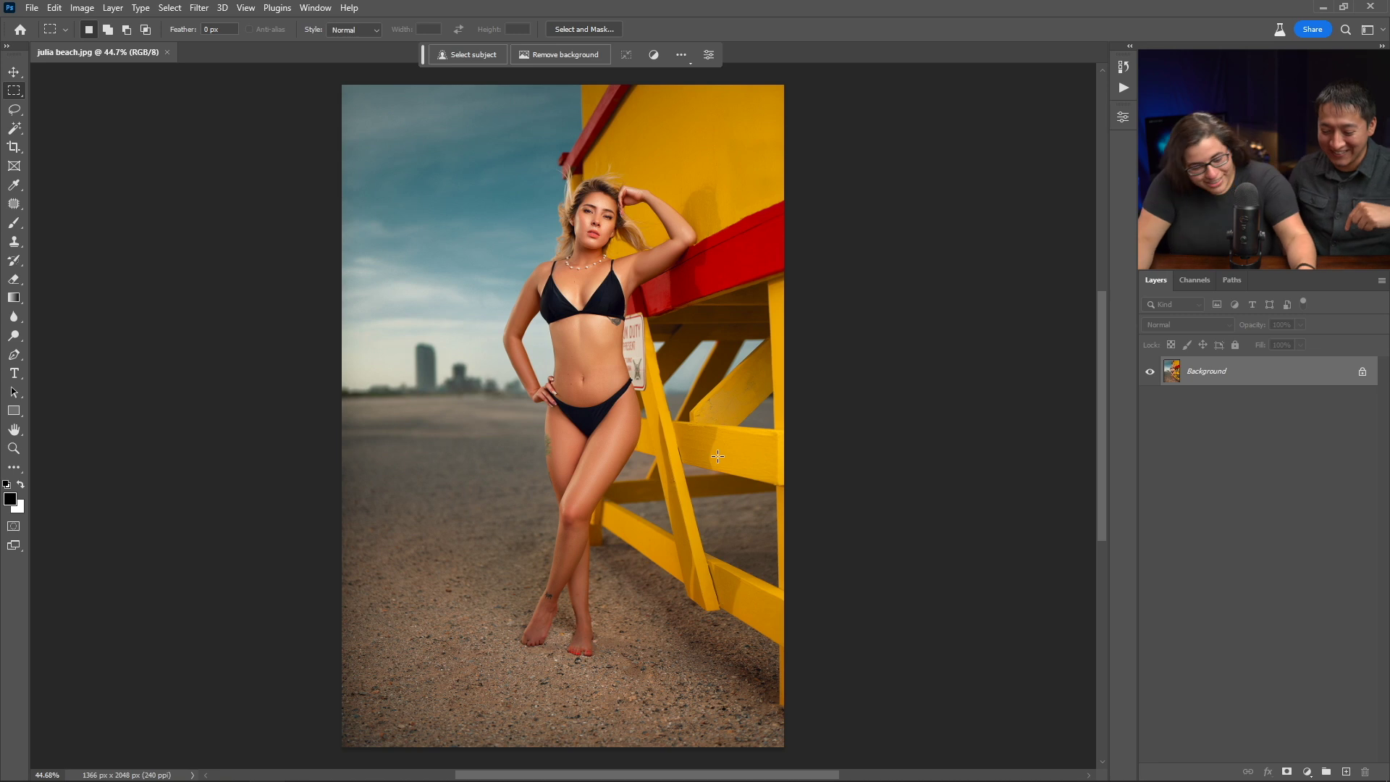
Extend the beach photo's canvas on both sides with the Crop tool to about 2761 by 2048 px.
{"action": "key", "text": "c"}
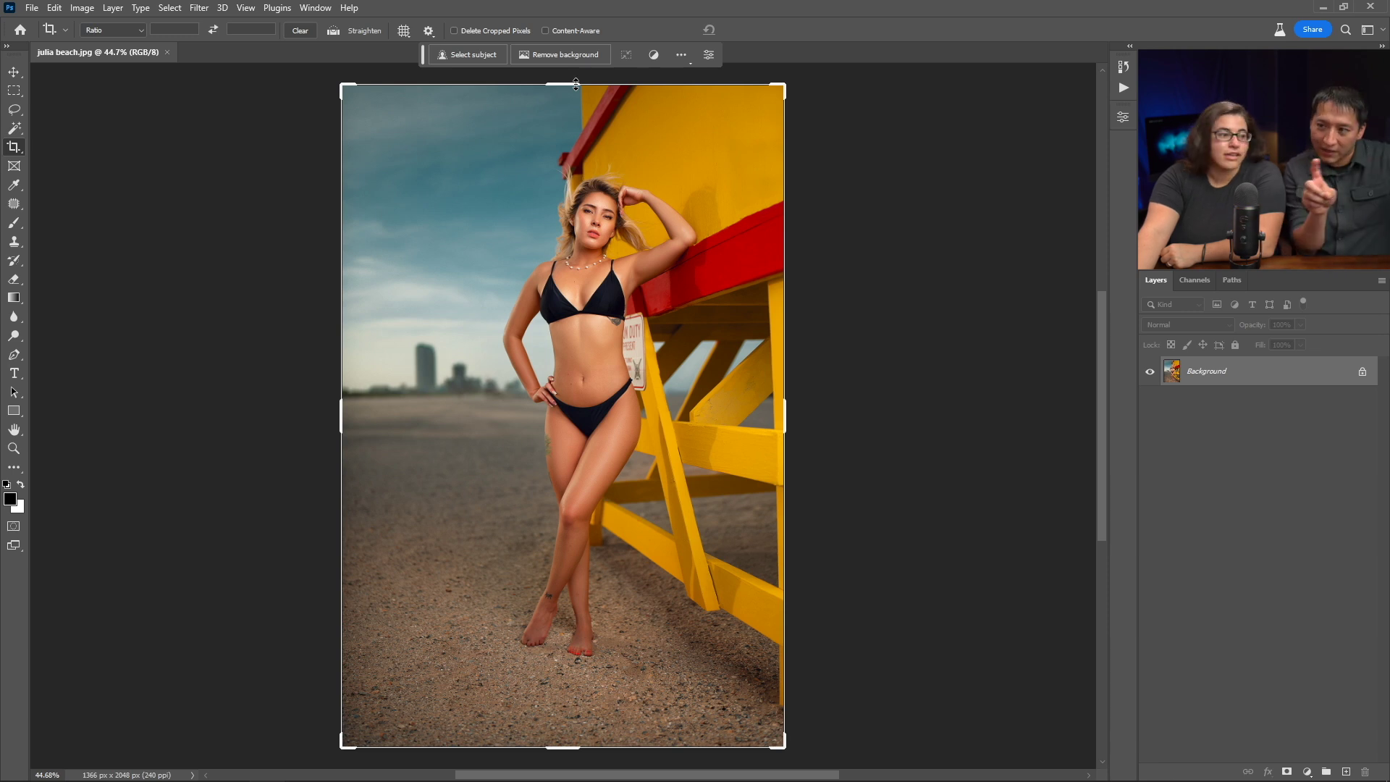
{"action": "left_click", "coordinate": [784, 422]}
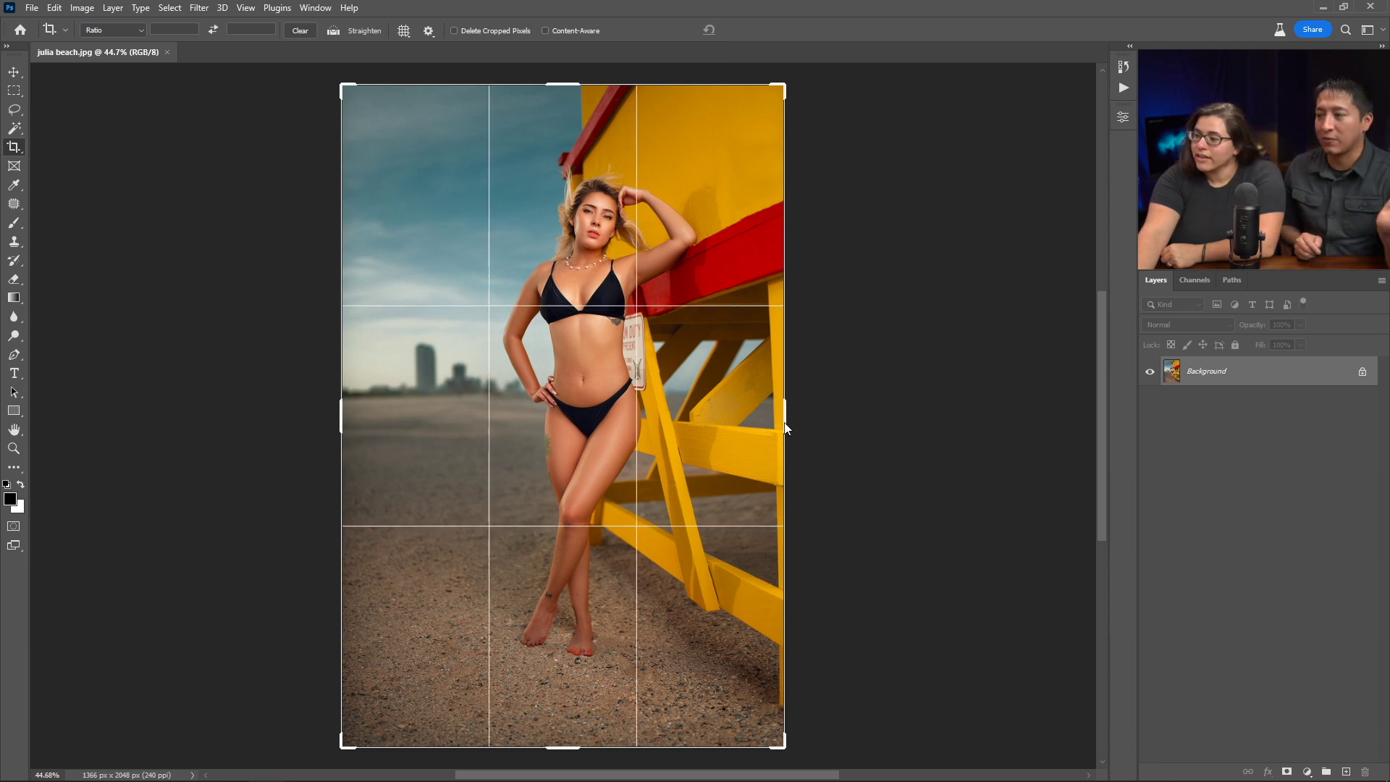
{"action": "left_click_drag", "start_coordinate": [786, 427], "coordinate": [905, 411]}
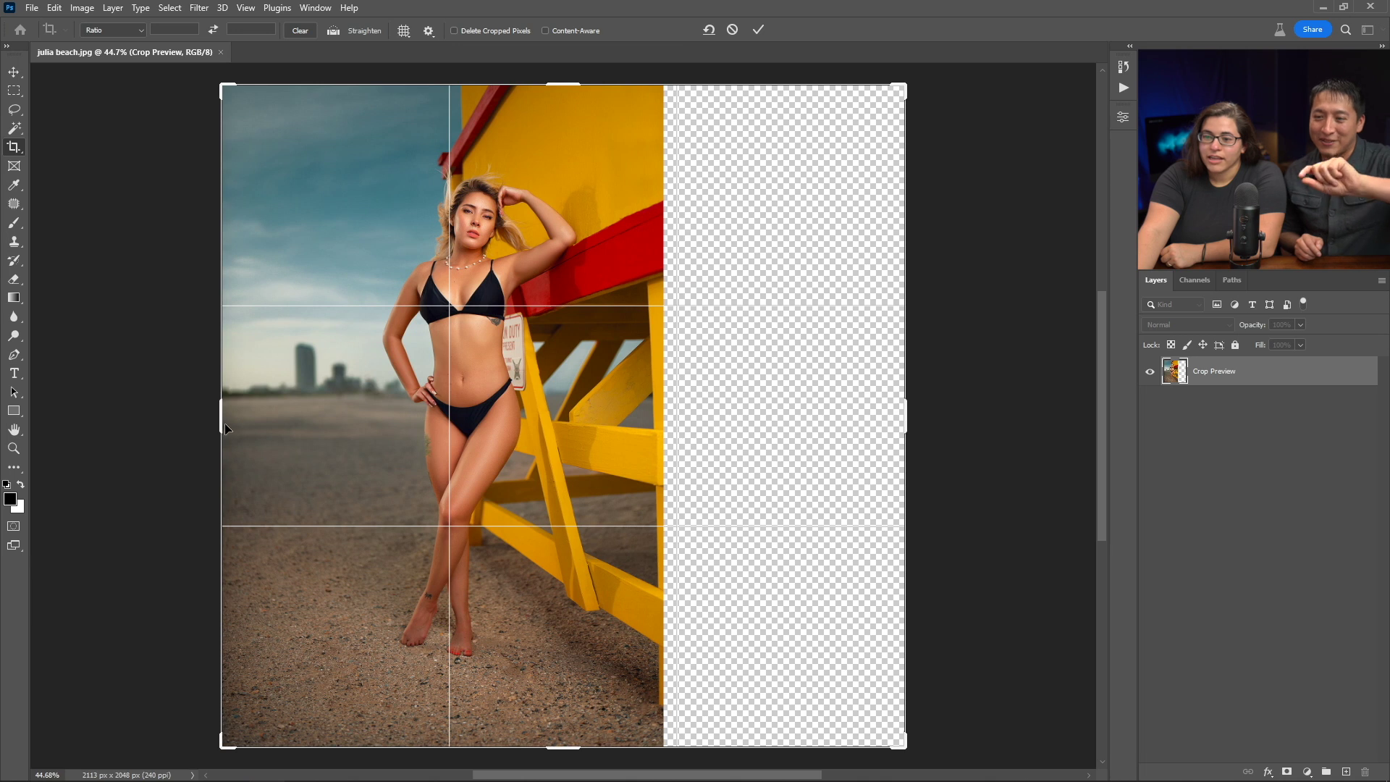
{"action": "left_click_drag", "start_coordinate": [219, 426], "coordinate": [115, 421]}
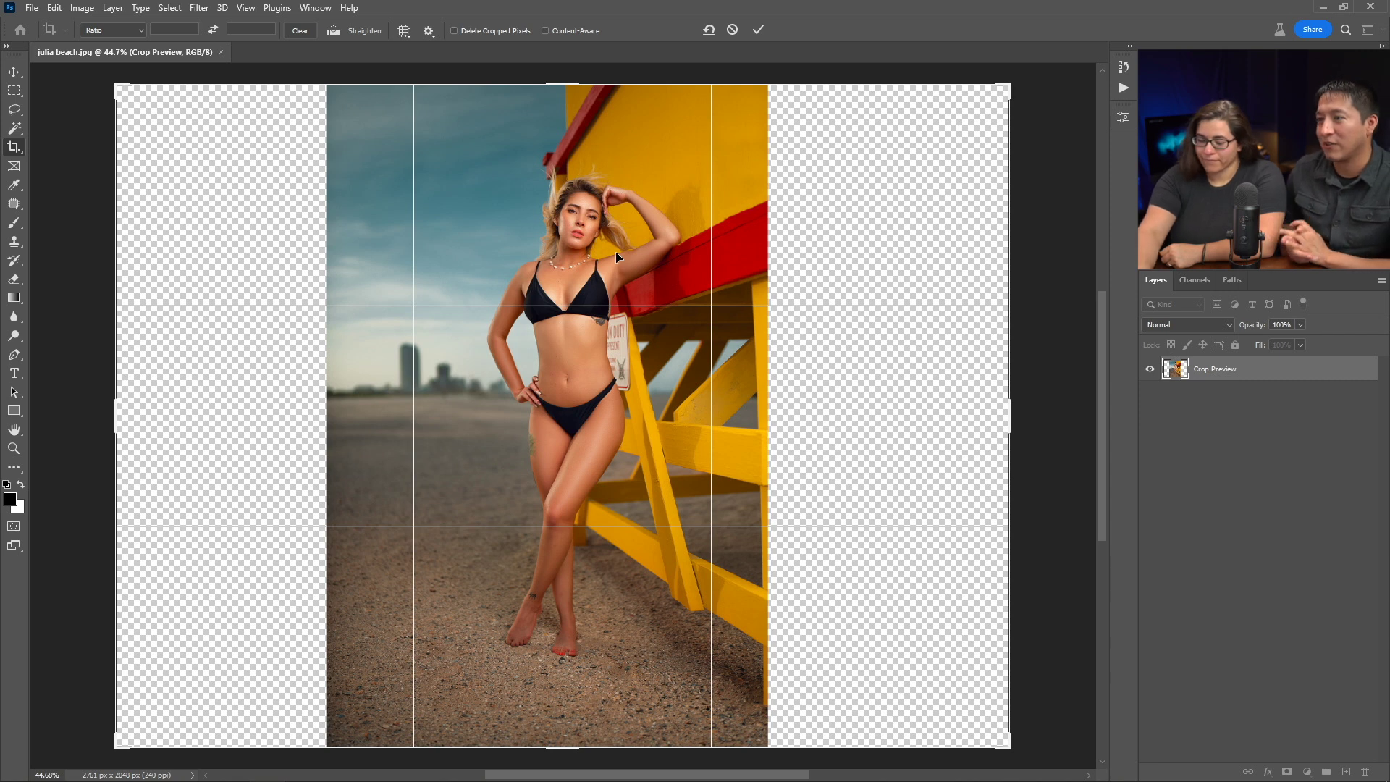
{"action": "key", "text": "Return"}
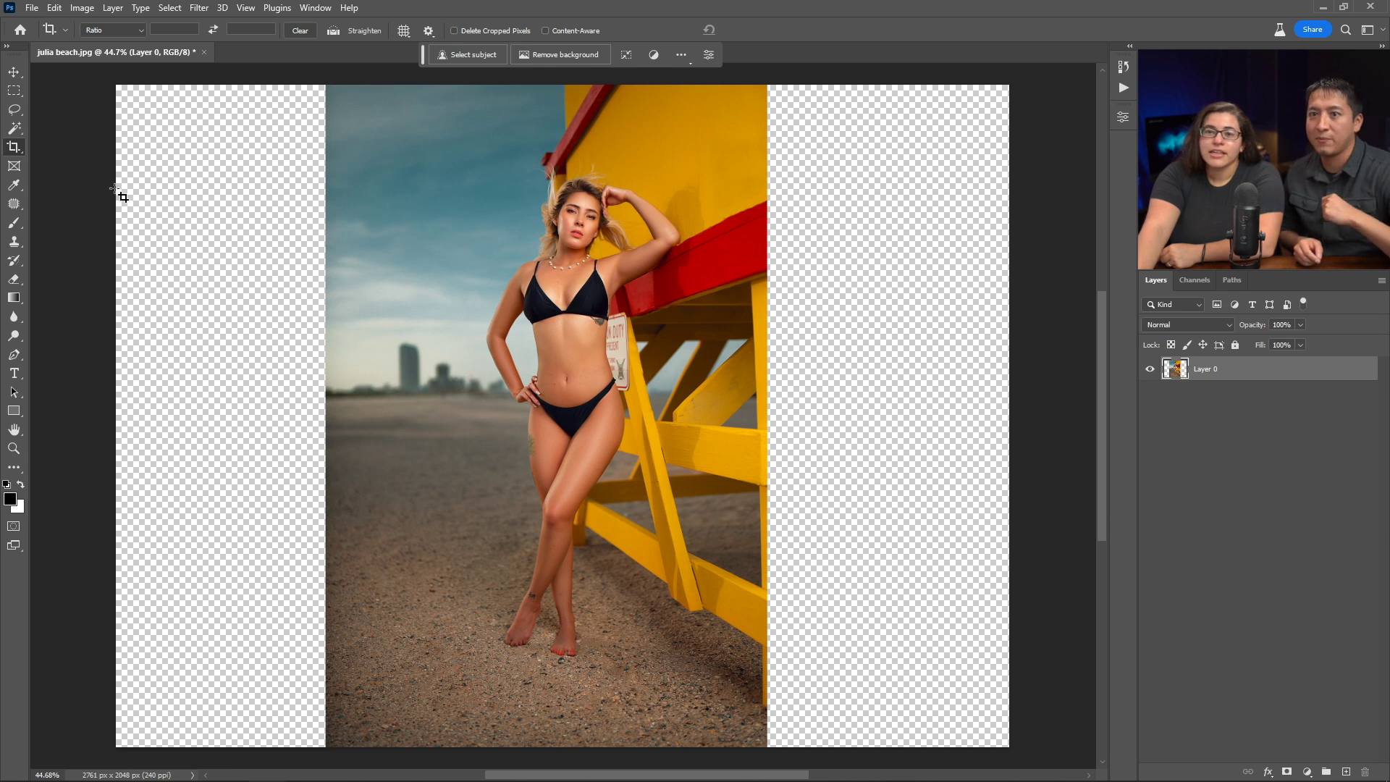
Marquee-select a full-height strip overlapping the photo's left edge and part of the empty canvas, and run Generative Fill with a blank prompt.
{"action": "left_click", "coordinate": [12, 93]}
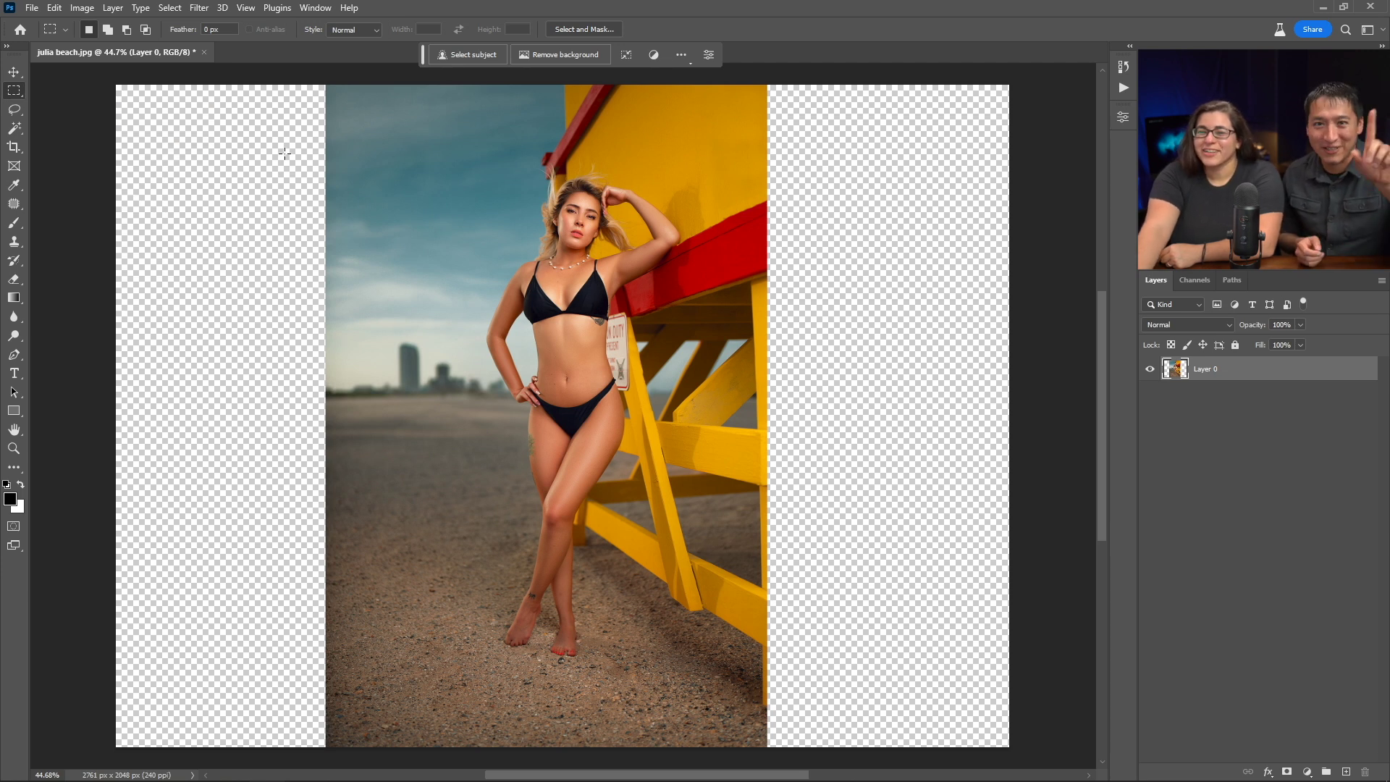
{"action": "key", "text": "ctrl+minus"}
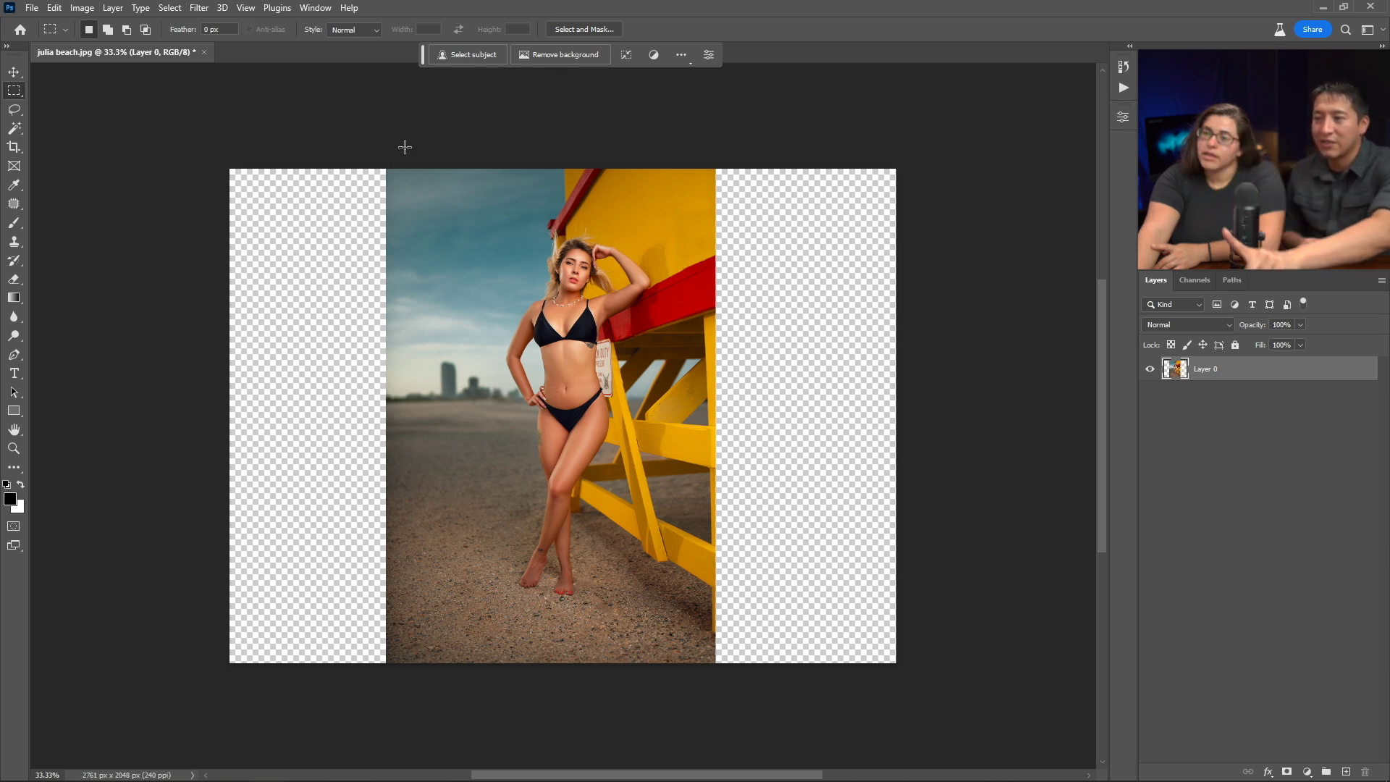
{"action": "left_click_drag", "start_coordinate": [405, 147], "coordinate": [273, 416]}
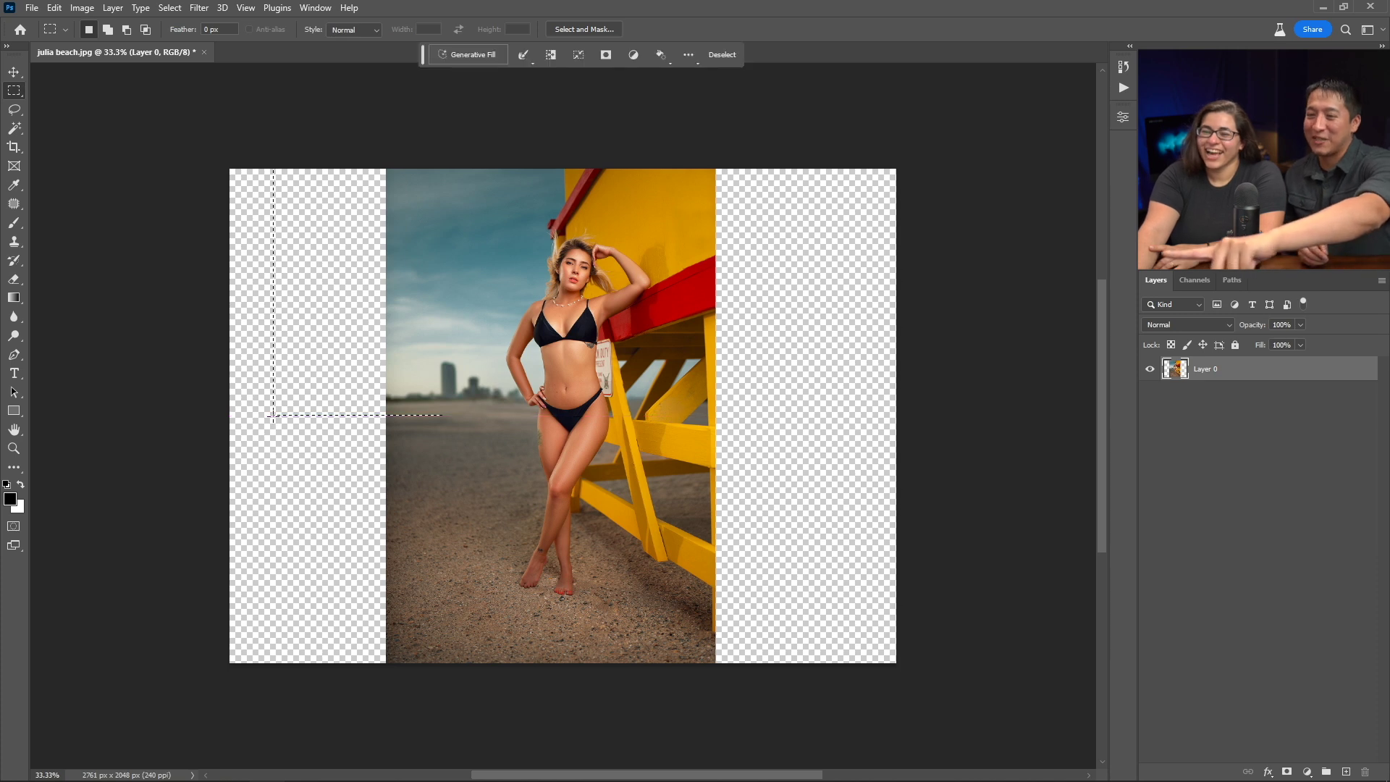
{"action": "left_click", "coordinate": [288, 487]}
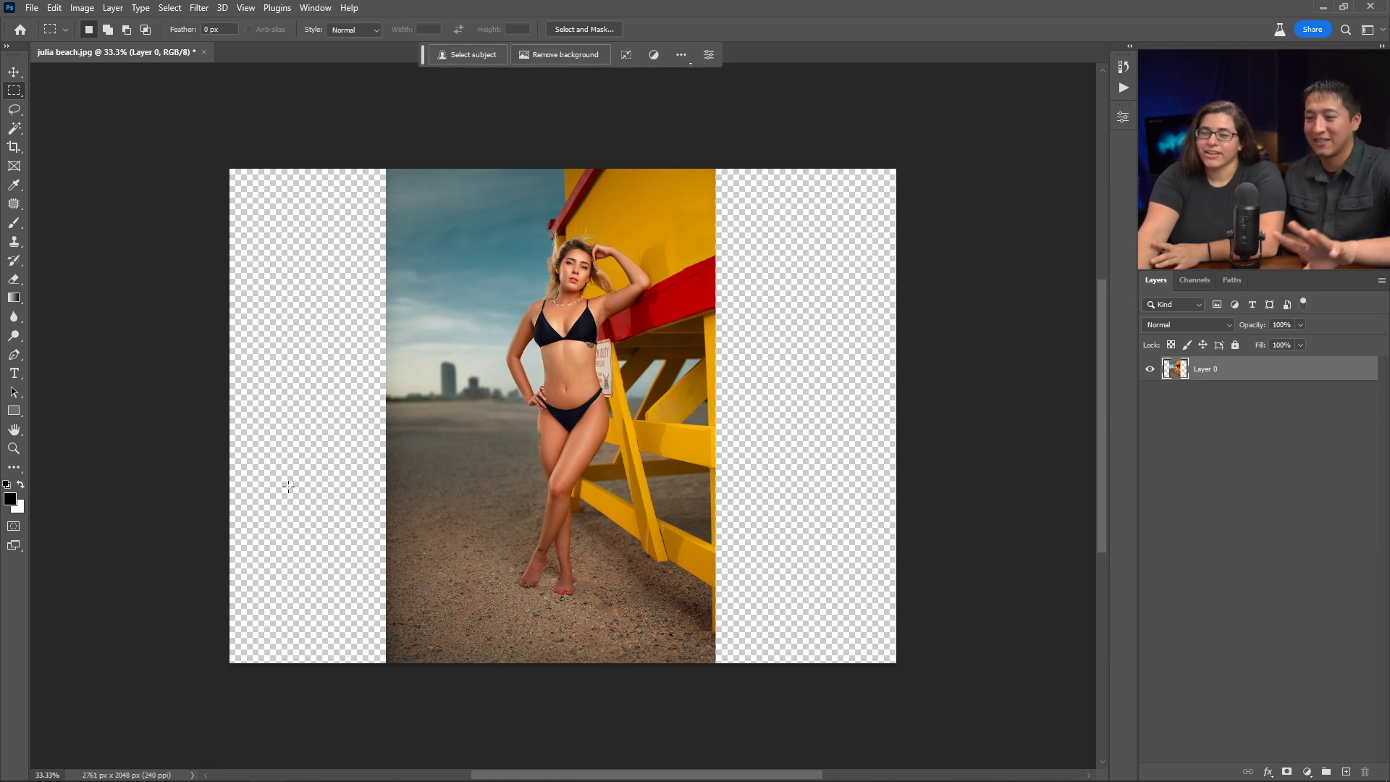
{"action": "mouse_move", "coordinate": [400, 144]}
{"action": "left_mouse_down"}
{"action": "mouse_move", "coordinate": [422, 146]}
{"action": "mouse_move", "coordinate": [427, 163]}
{"action": "mouse_move", "coordinate": [281, 662]}
{"action": "mouse_move", "coordinate": [310, 684]}
{"action": "left_mouse_up"}
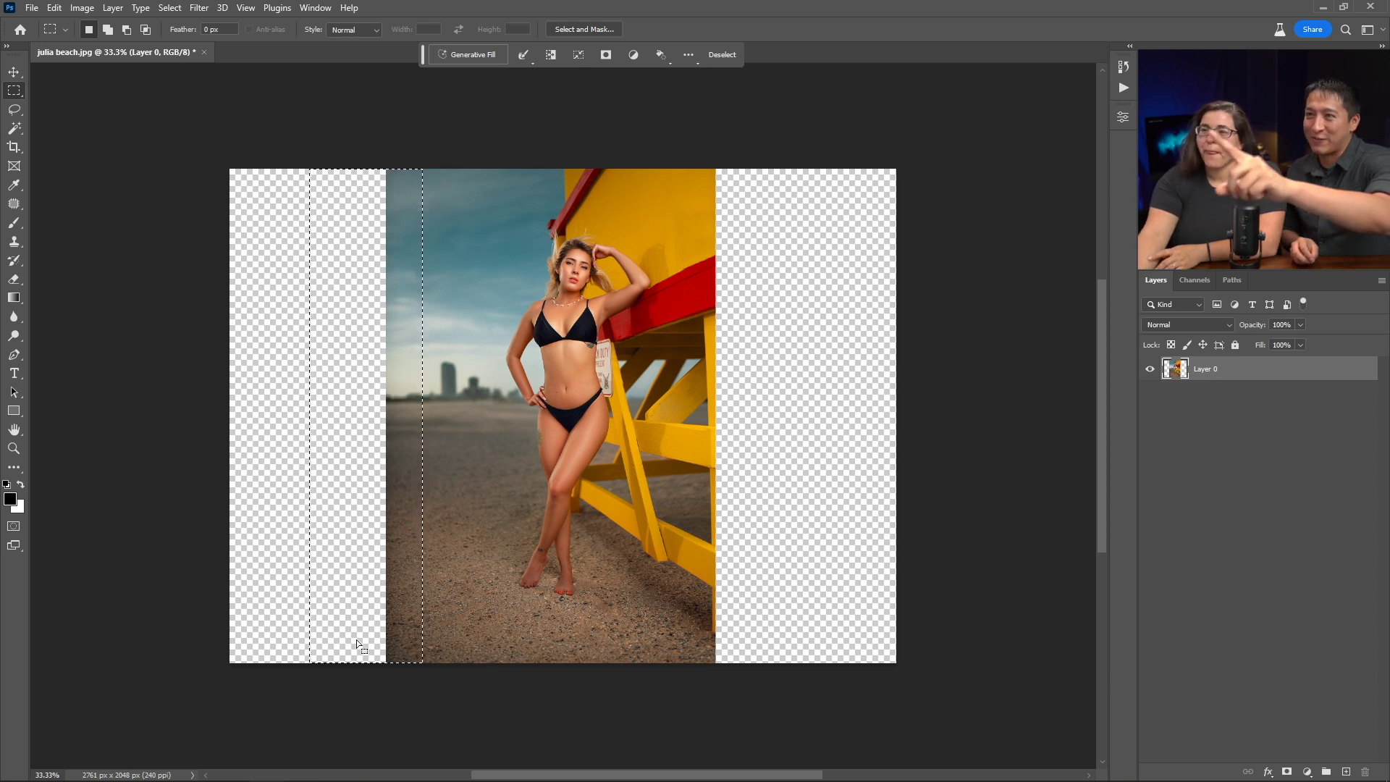
{"action": "left_click", "coordinate": [470, 59]}
{"action": "left_click", "coordinate": [690, 59]}
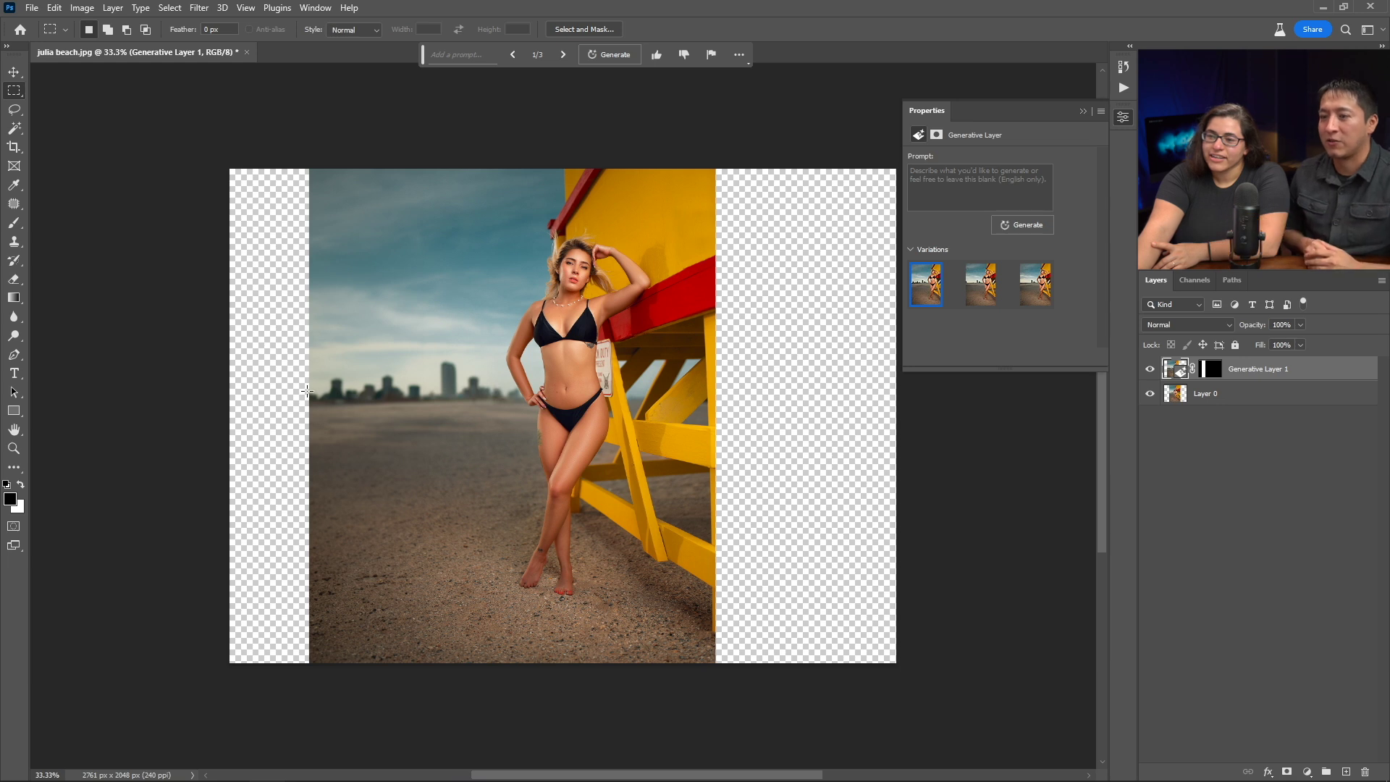
{"action": "mouse_move", "coordinate": [923, 282]}
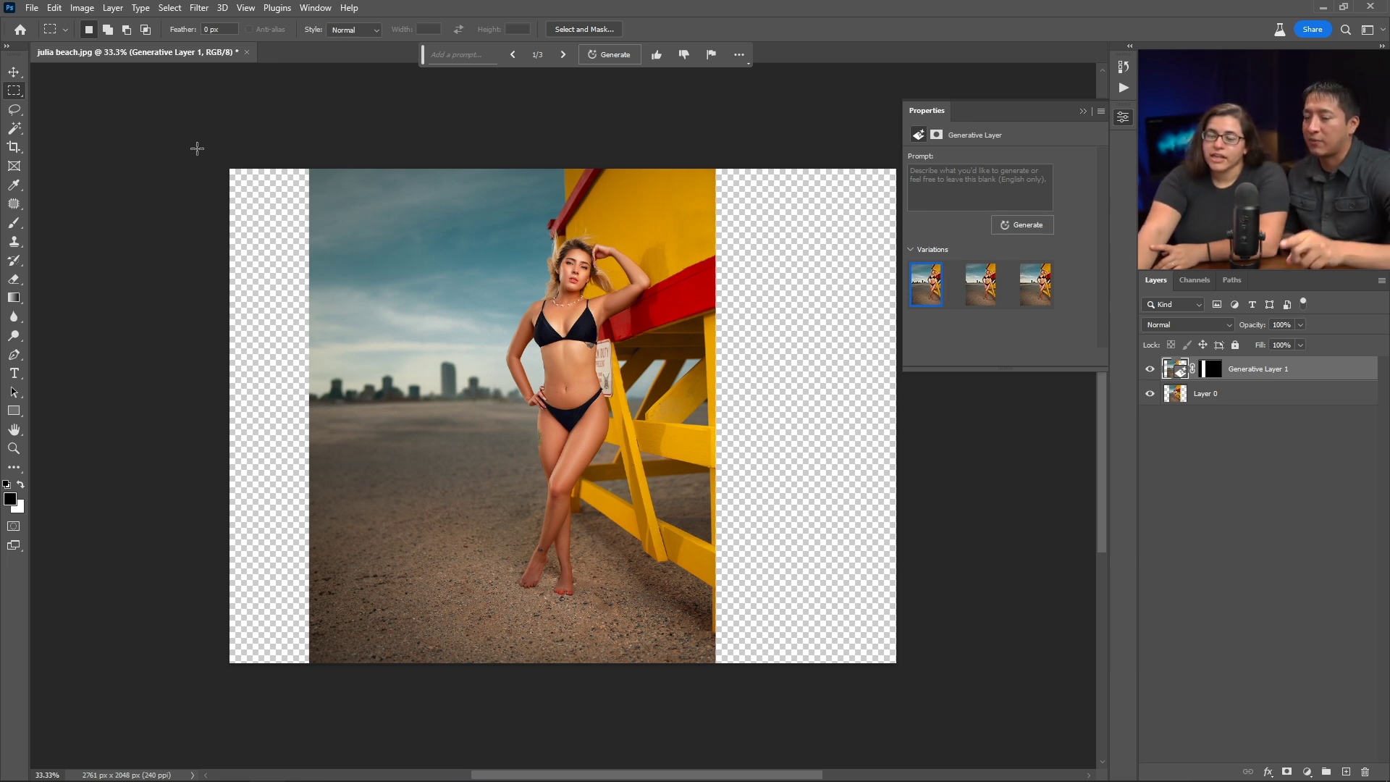
Select the remaining empty strip on the left, overlapping the generated area, and fill it with Generative Fill using a blank prompt.
{"action": "left_click_drag", "start_coordinate": [195, 147], "coordinate": [352, 663]}
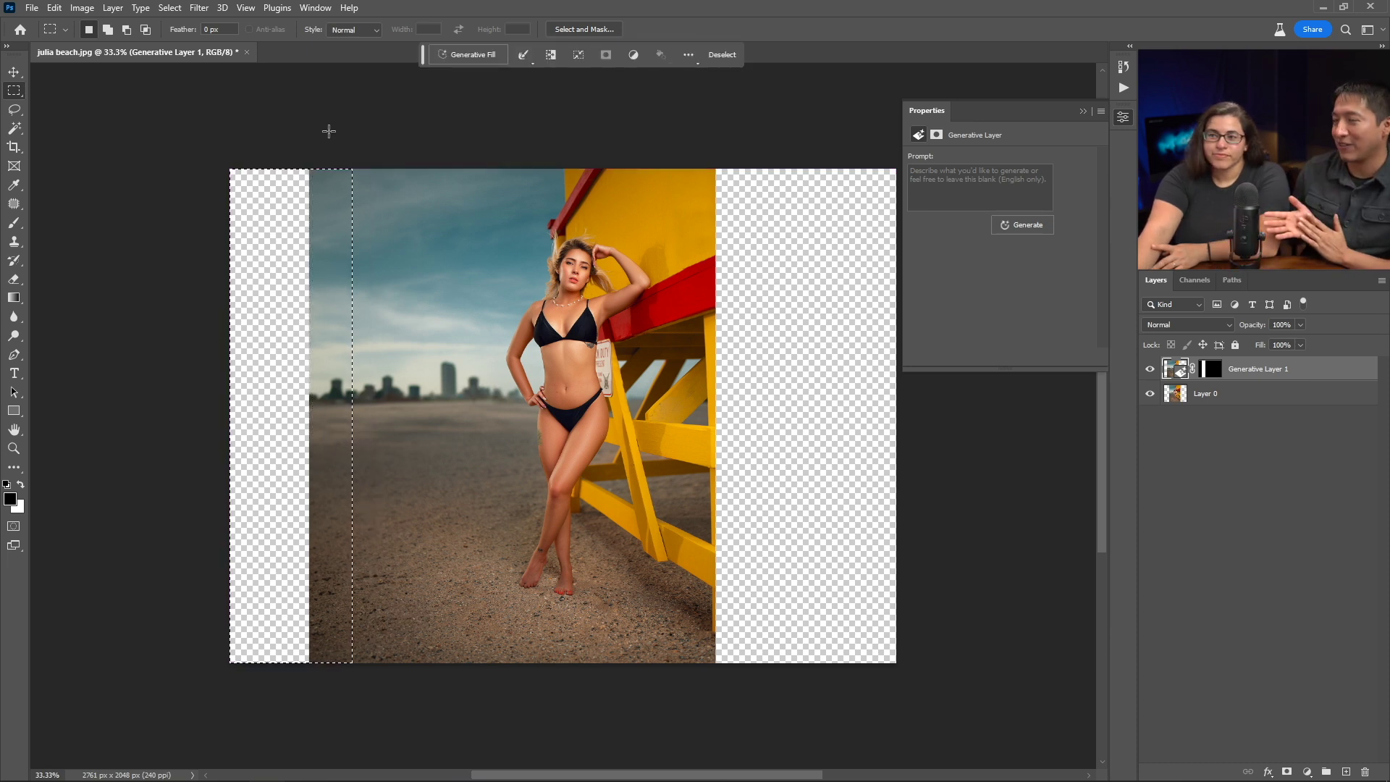
{"action": "left_click", "coordinate": [485, 62]}
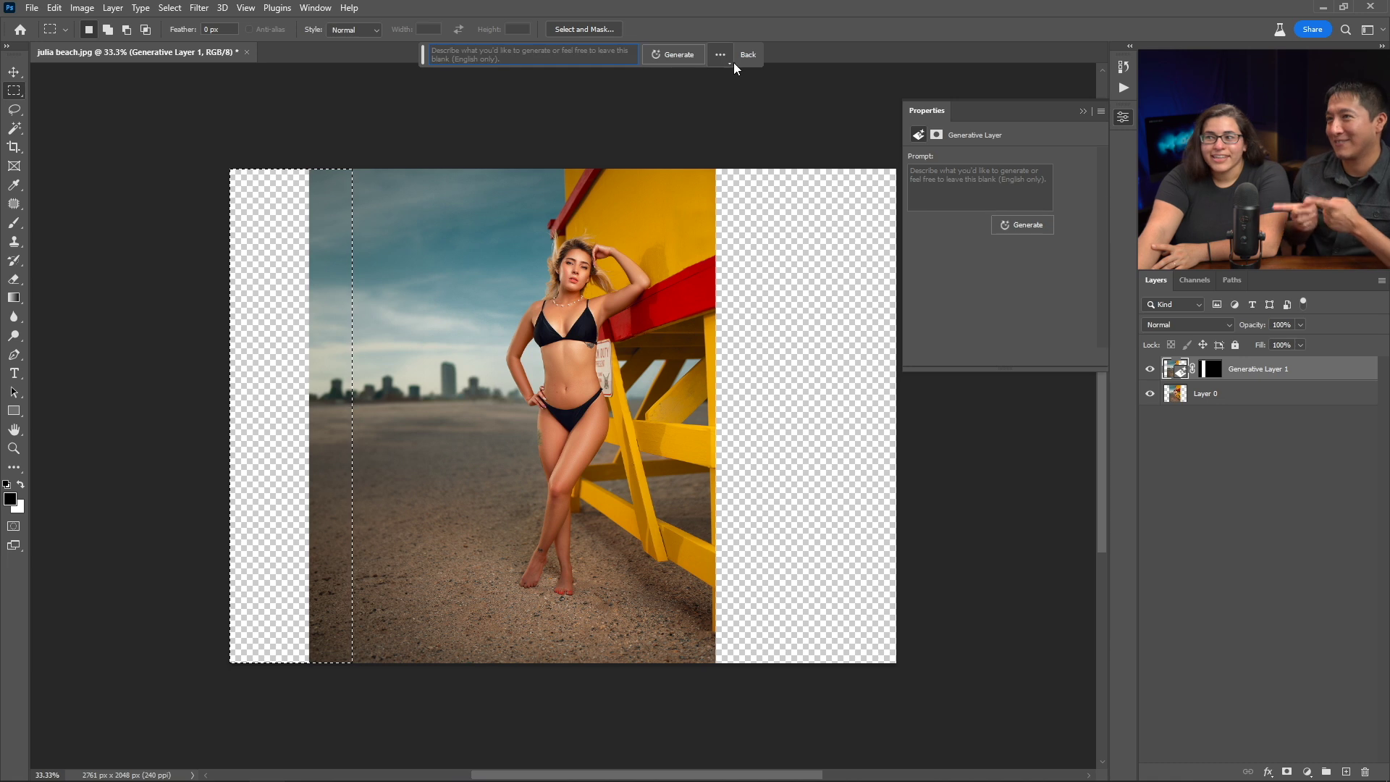
{"action": "left_click", "coordinate": [676, 60]}
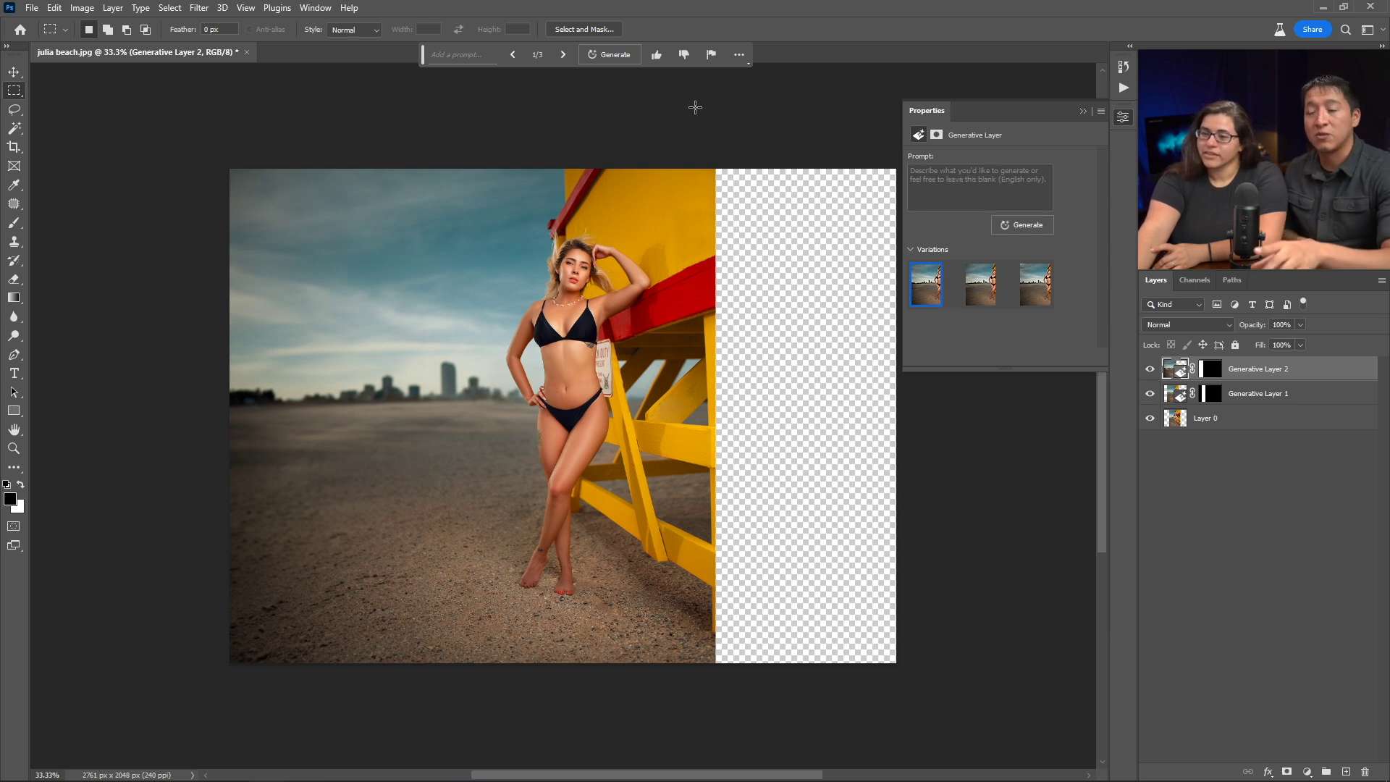
Compare the three generated variations of the outer left extension and keep the first one.
{"action": "left_click", "coordinate": [988, 304]}
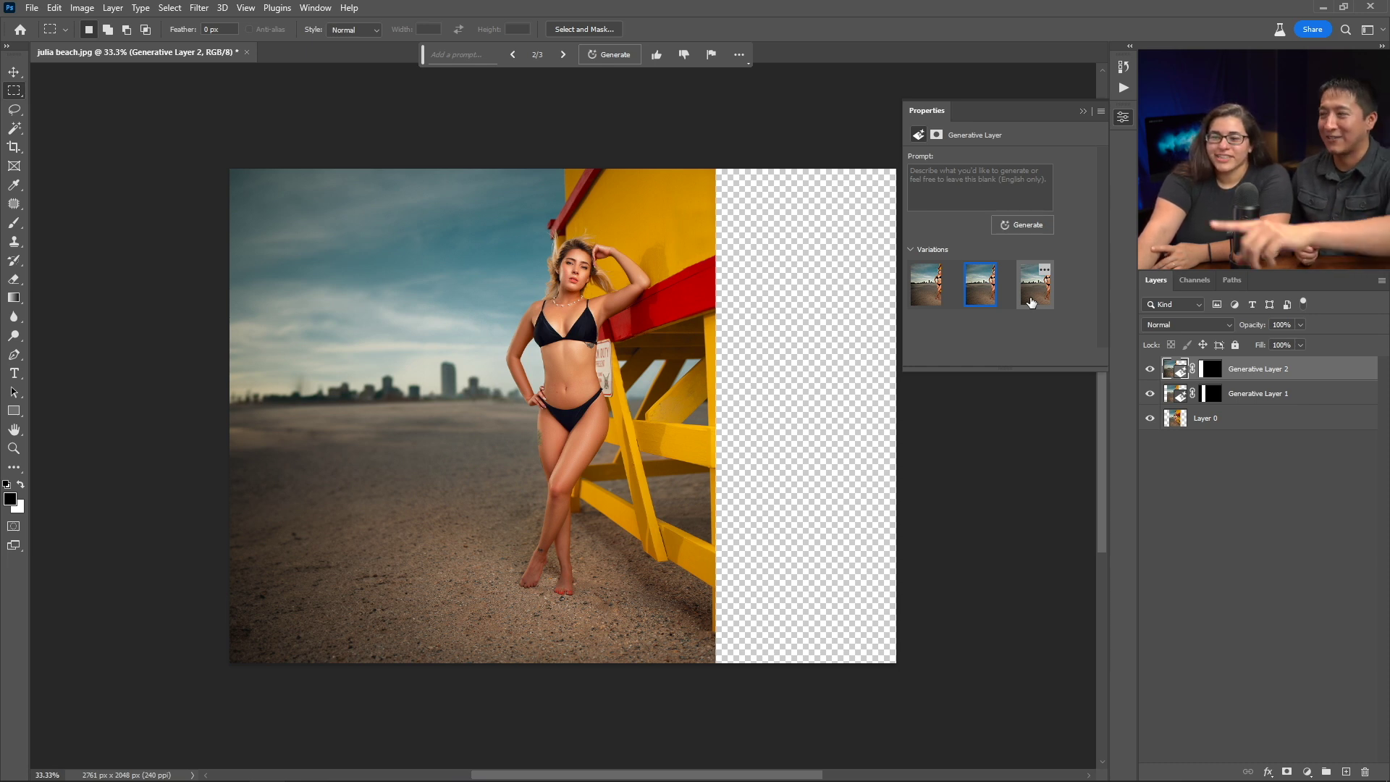
{"action": "left_click", "coordinate": [935, 304]}
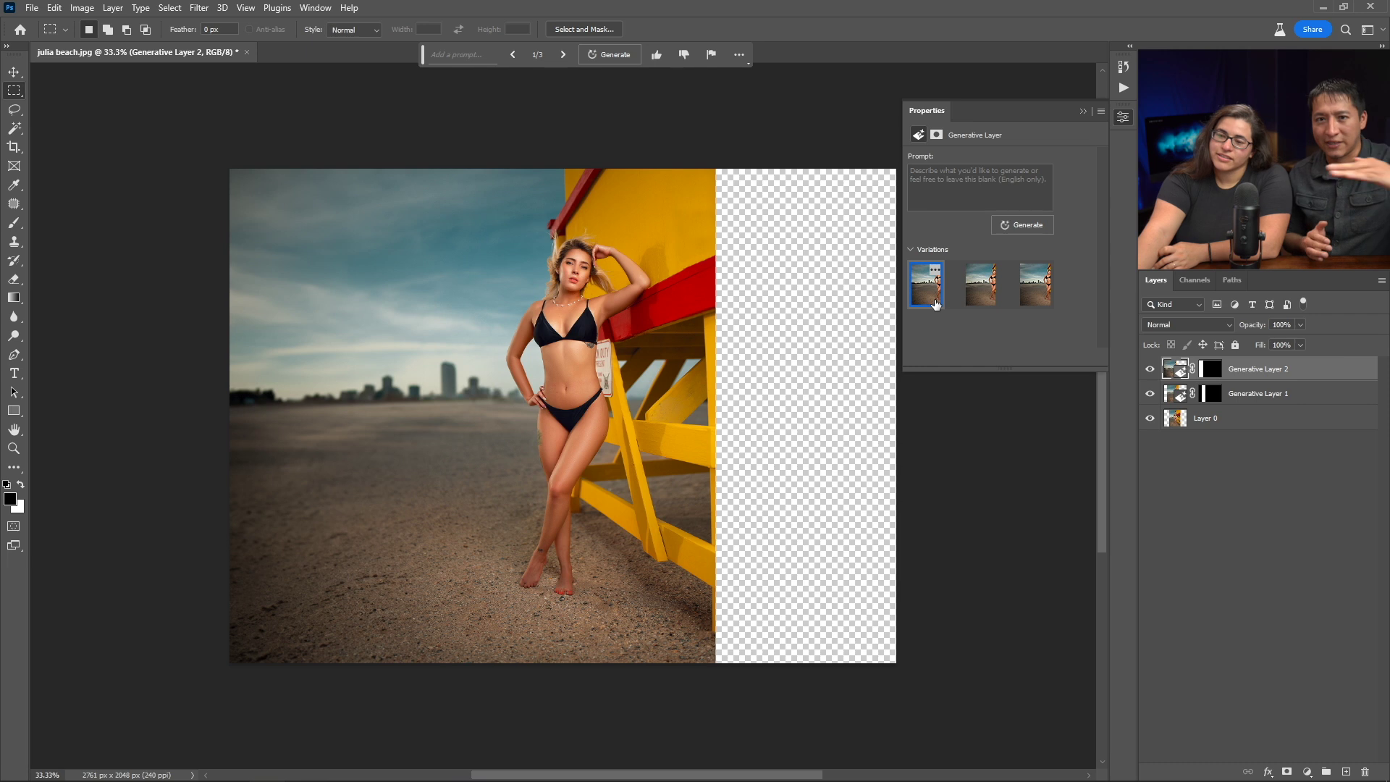
{"action": "left_click", "coordinate": [983, 297]}
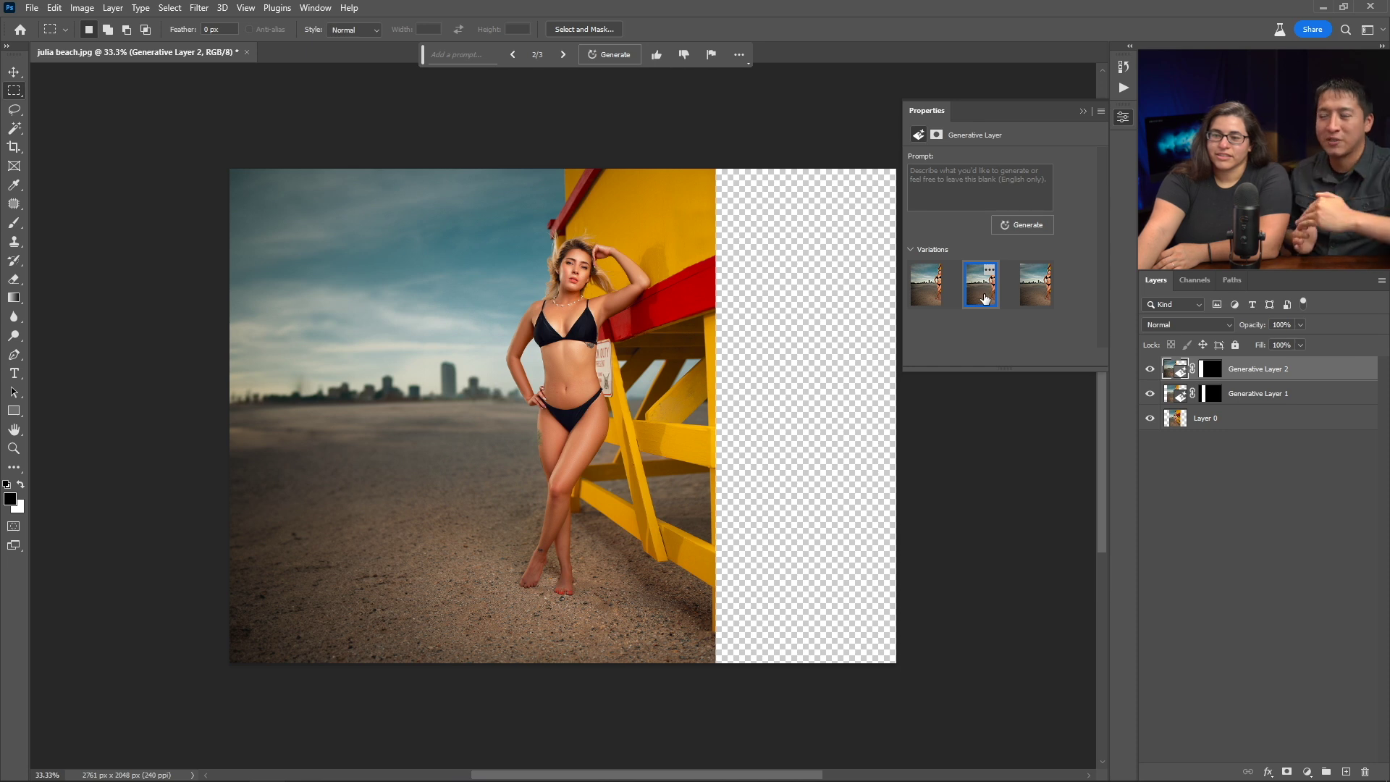
{"action": "left_click", "coordinate": [1039, 297]}
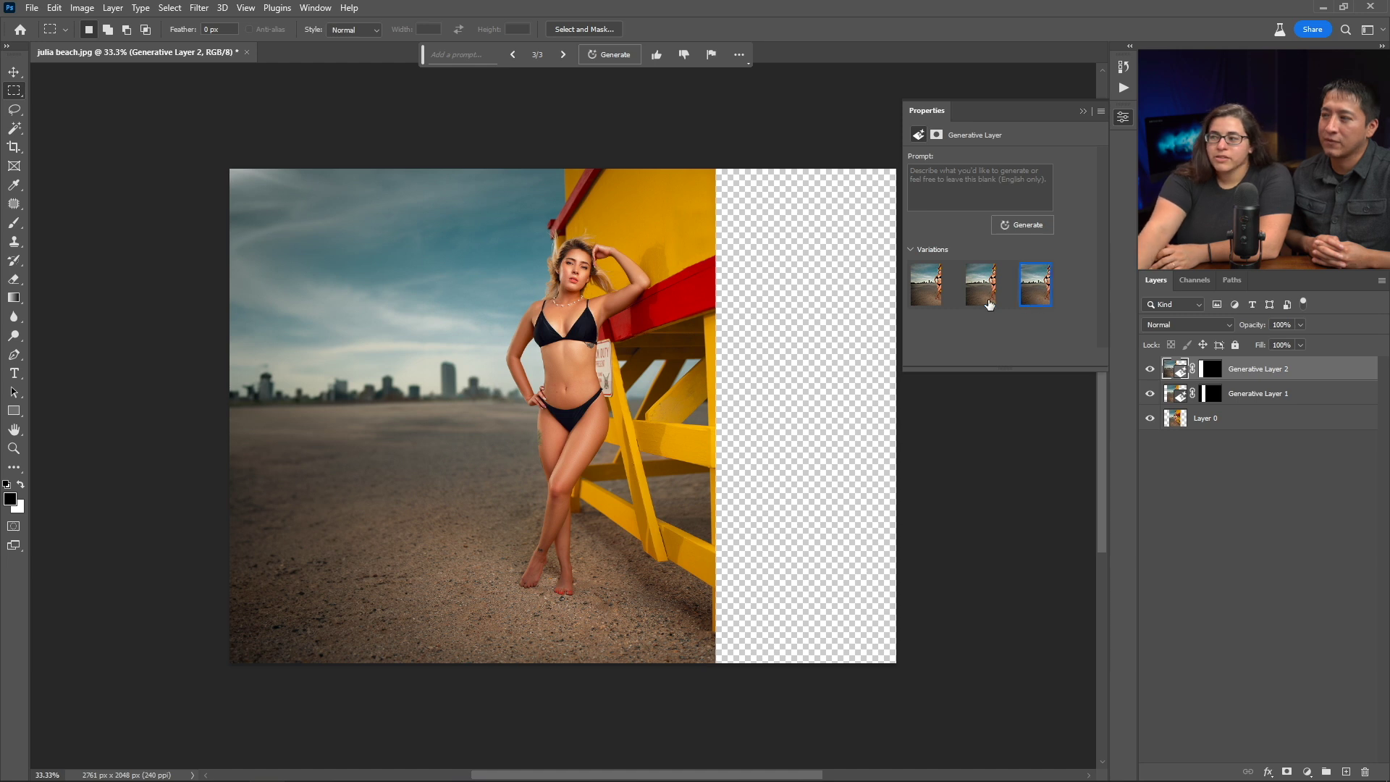
{"action": "left_click", "coordinate": [934, 300]}
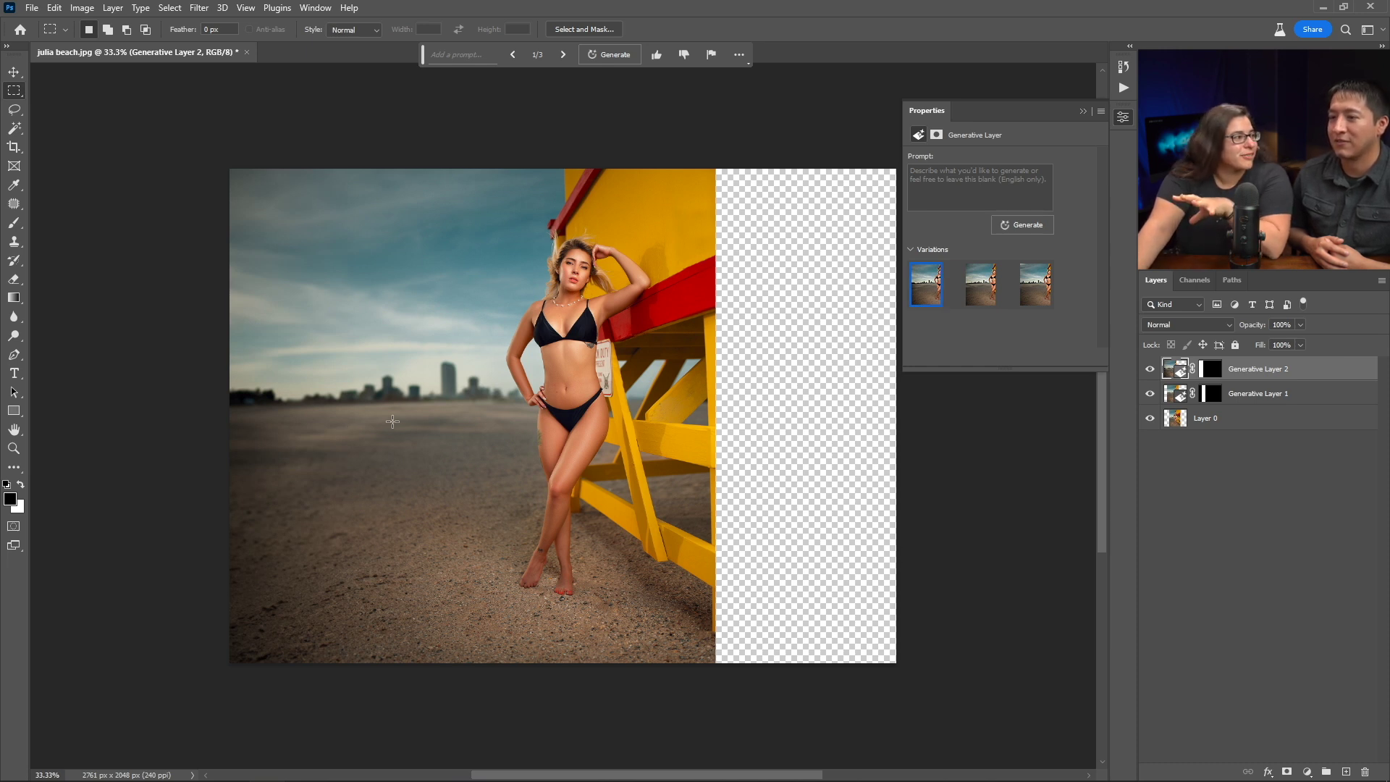
{"action": "left_click", "coordinate": [1036, 305]}
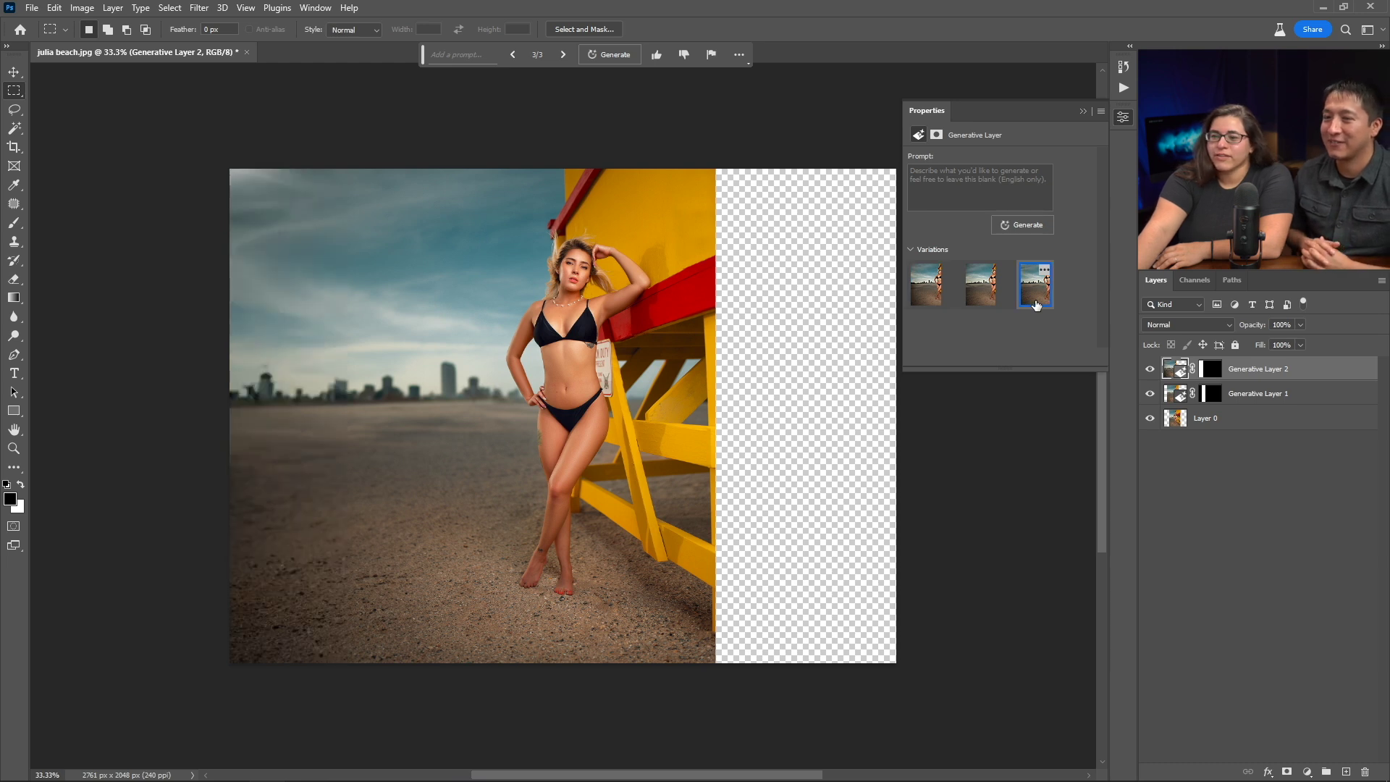
{"action": "left_click", "coordinate": [927, 307]}
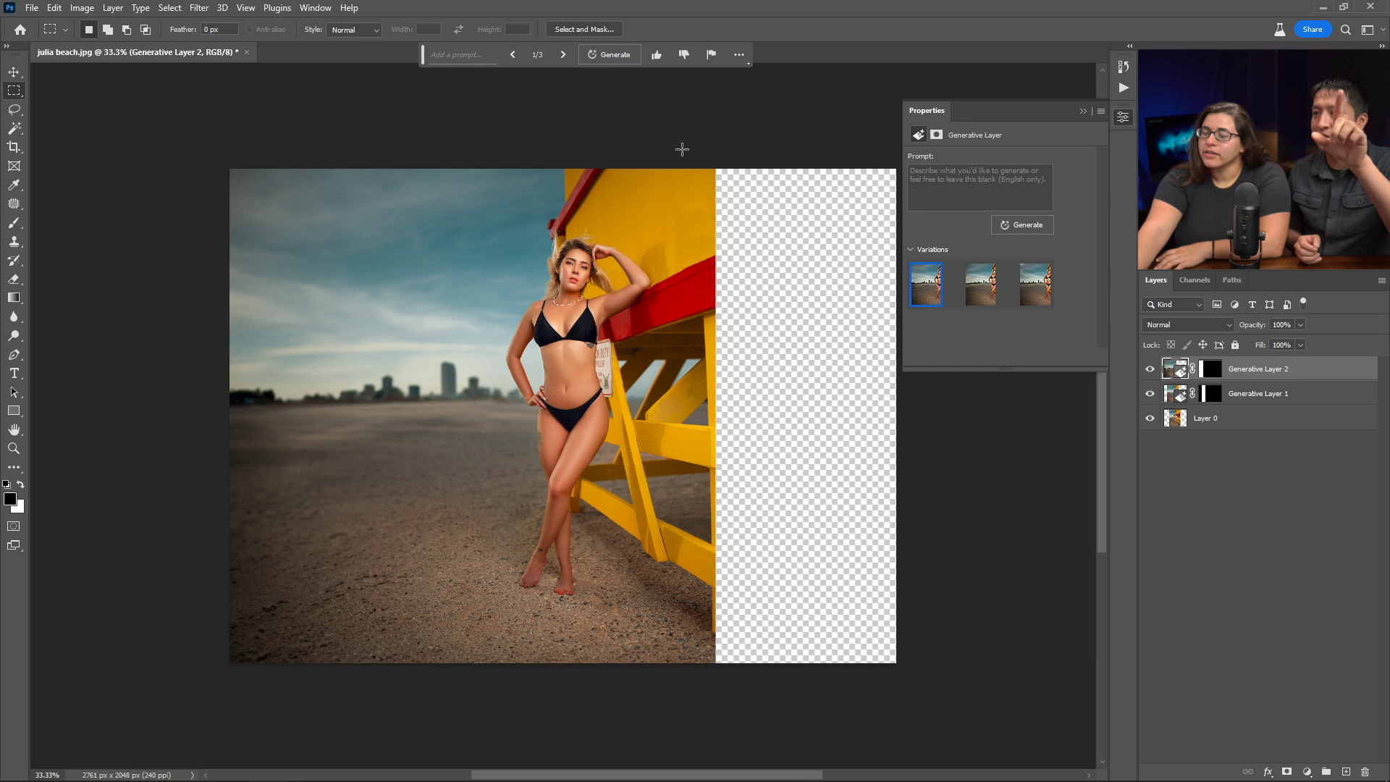
Select a full-height strip overlapping the photo's right edge and part of the empty canvas, and run Generative Fill with a blank prompt.
{"action": "left_click_drag", "start_coordinate": [682, 149], "coordinate": [804, 676]}
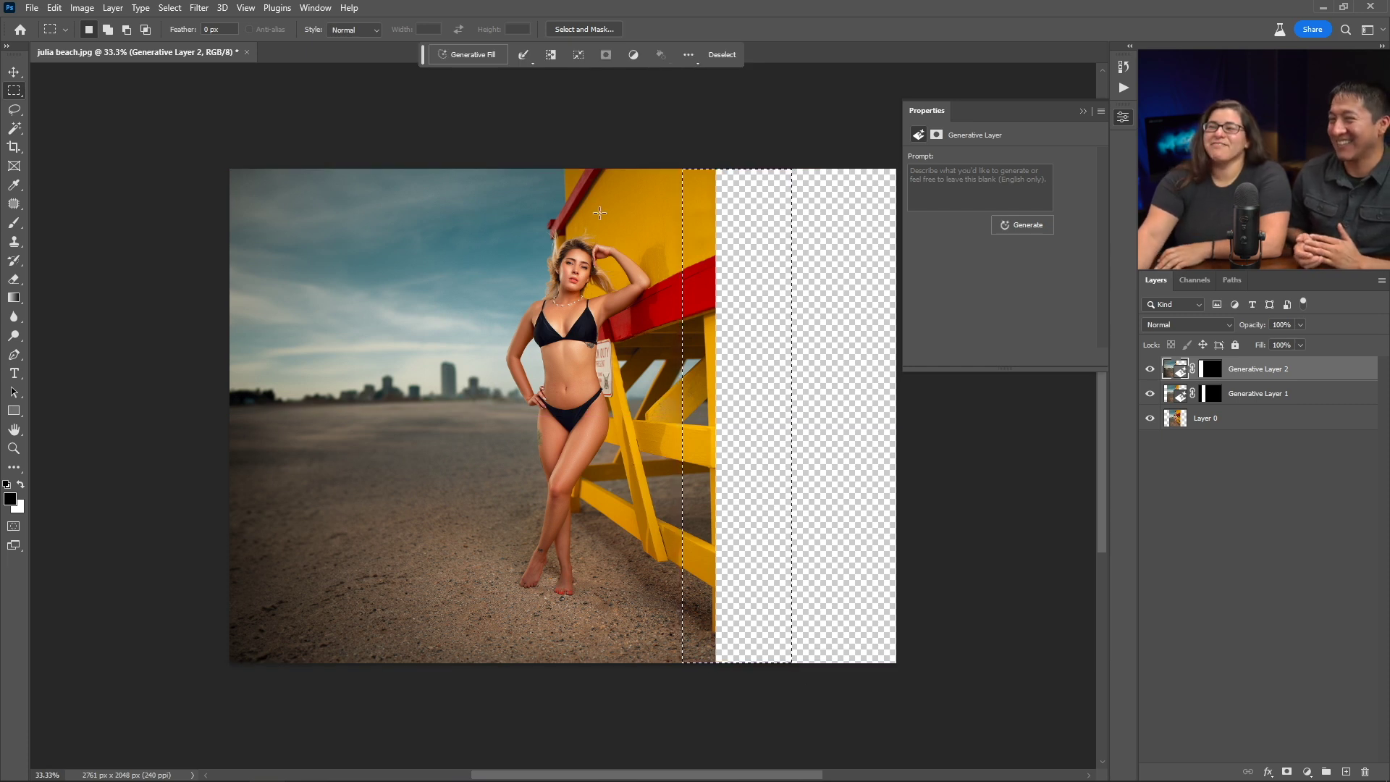
{"action": "left_click", "coordinate": [476, 55]}
{"action": "left_click", "coordinate": [664, 56]}
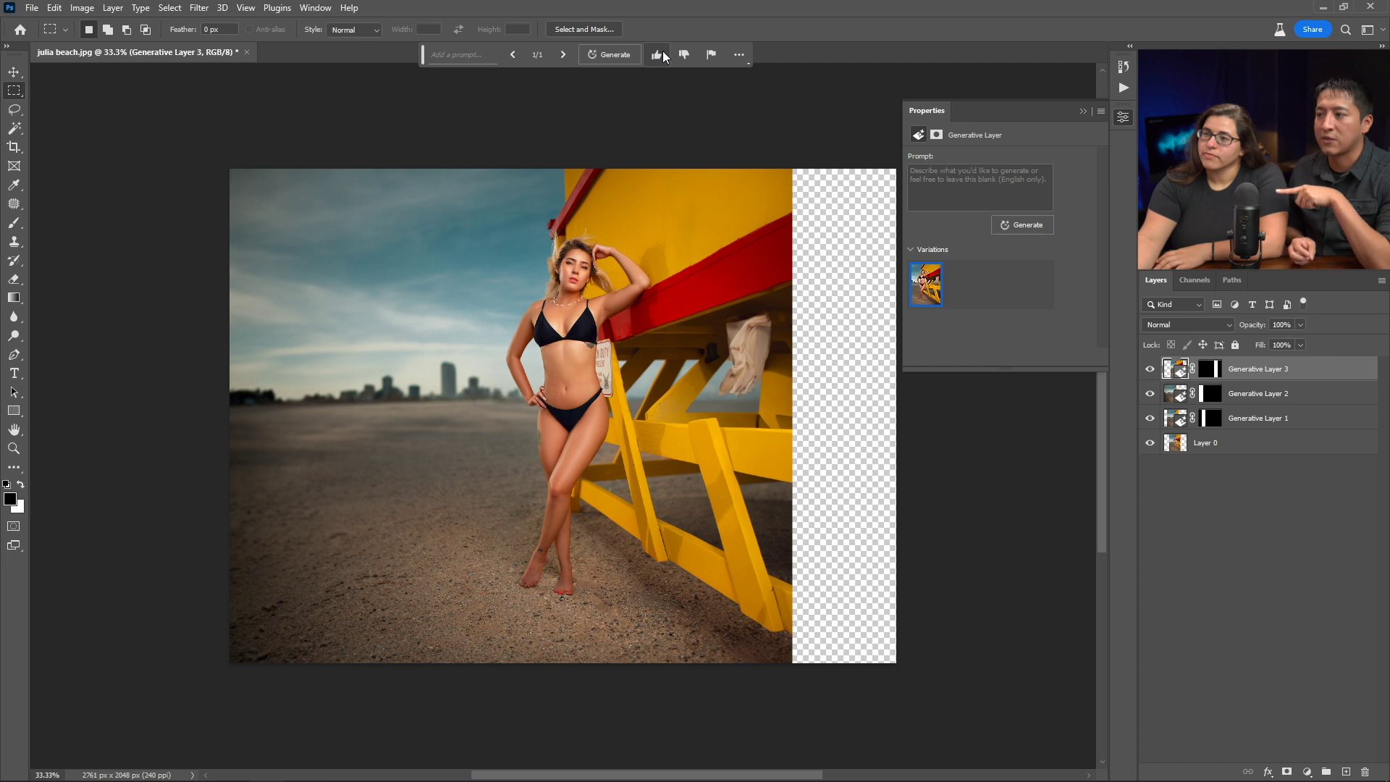
Generatively fill the whole right side, from just inside the original photo to the canvas edge, without a prompt, and choose the second variation.
{"action": "left_click_drag", "start_coordinate": [685, 169], "coordinate": [930, 688]}
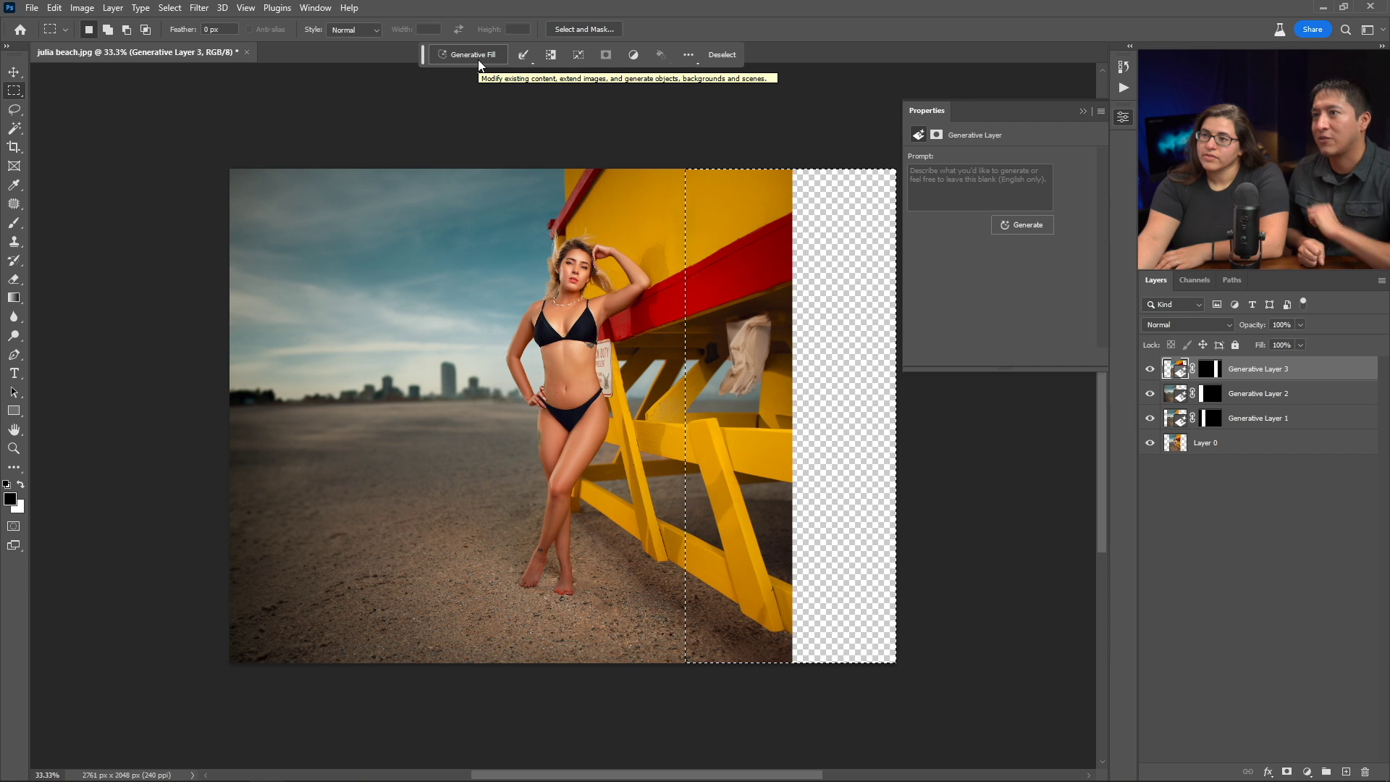
{"action": "left_click", "coordinate": [477, 59]}
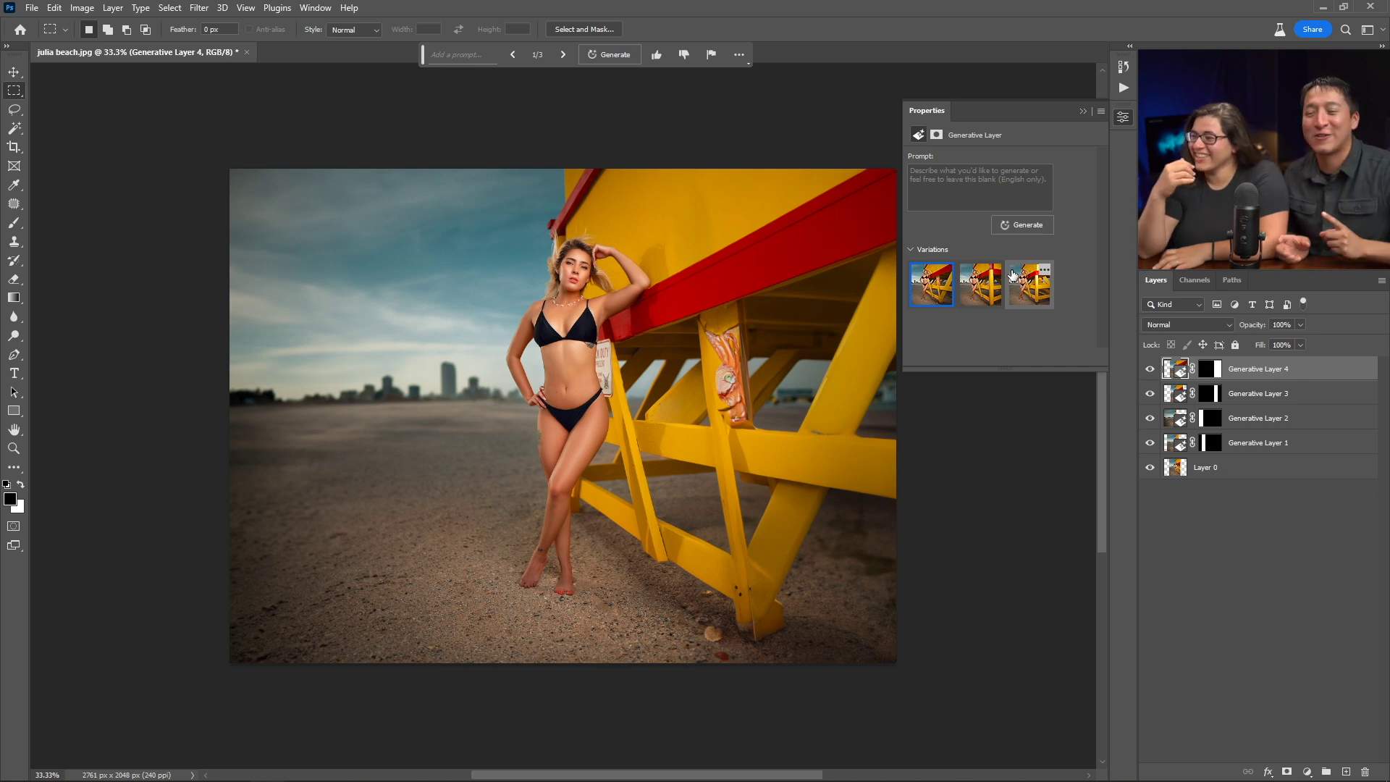
{"action": "left_click", "coordinate": [985, 281]}
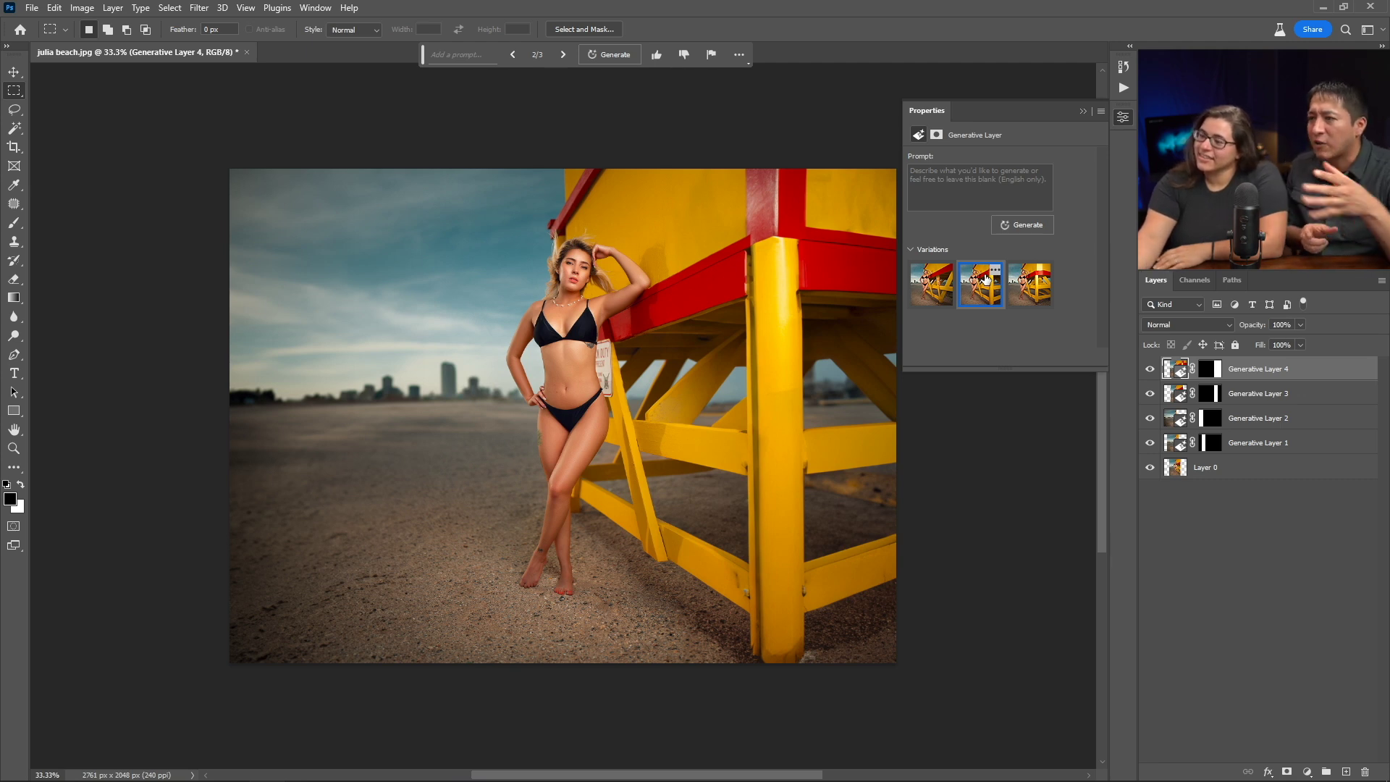
{"action": "left_click", "coordinate": [1032, 294]}
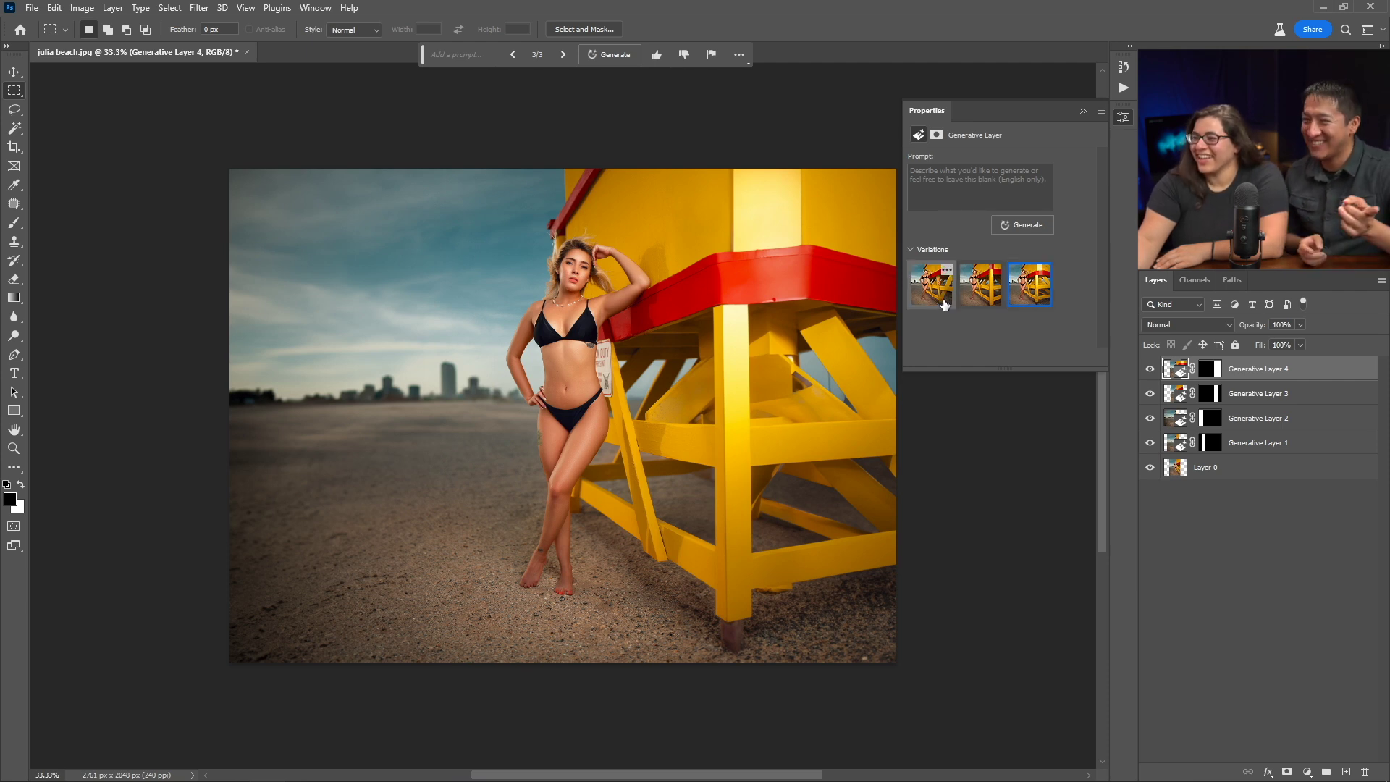
{"action": "left_click", "coordinate": [944, 305]}
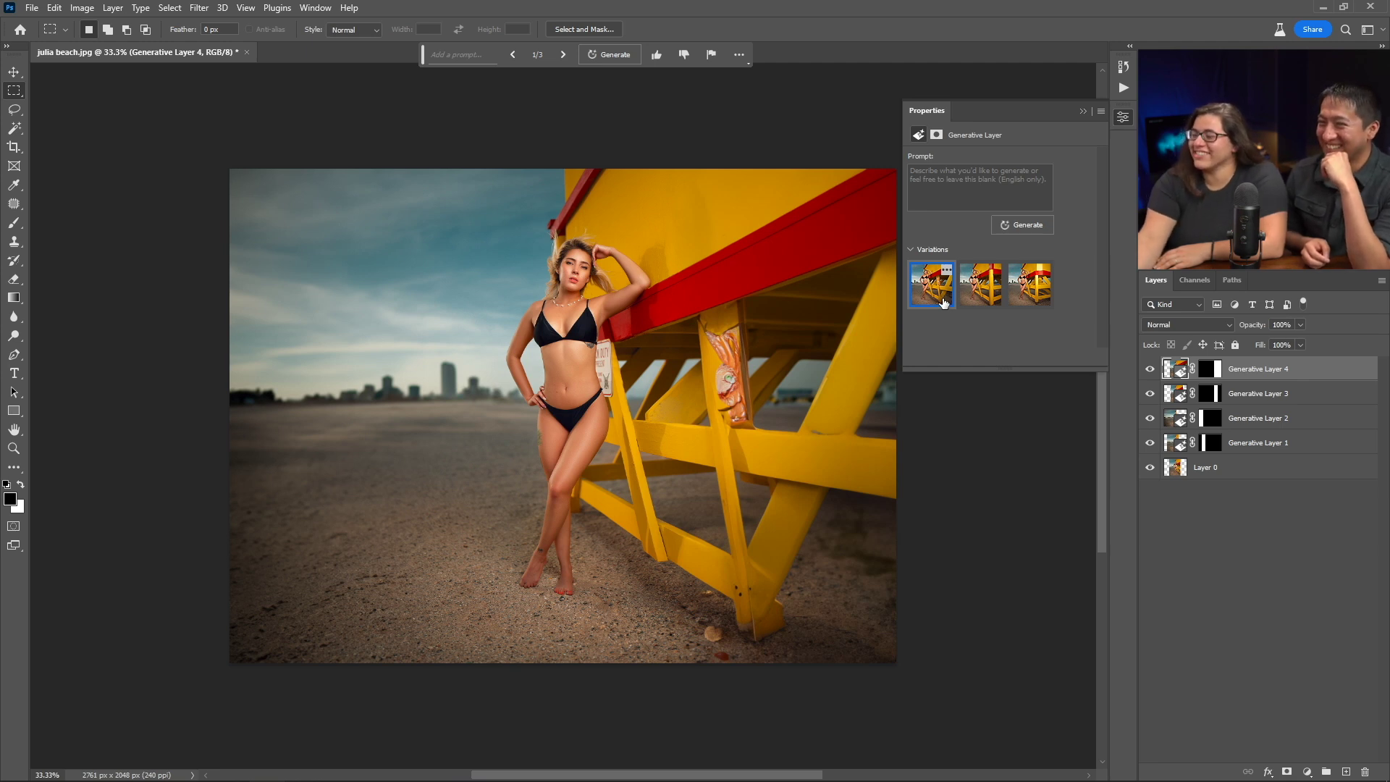
{"action": "left_click", "coordinate": [981, 284]}
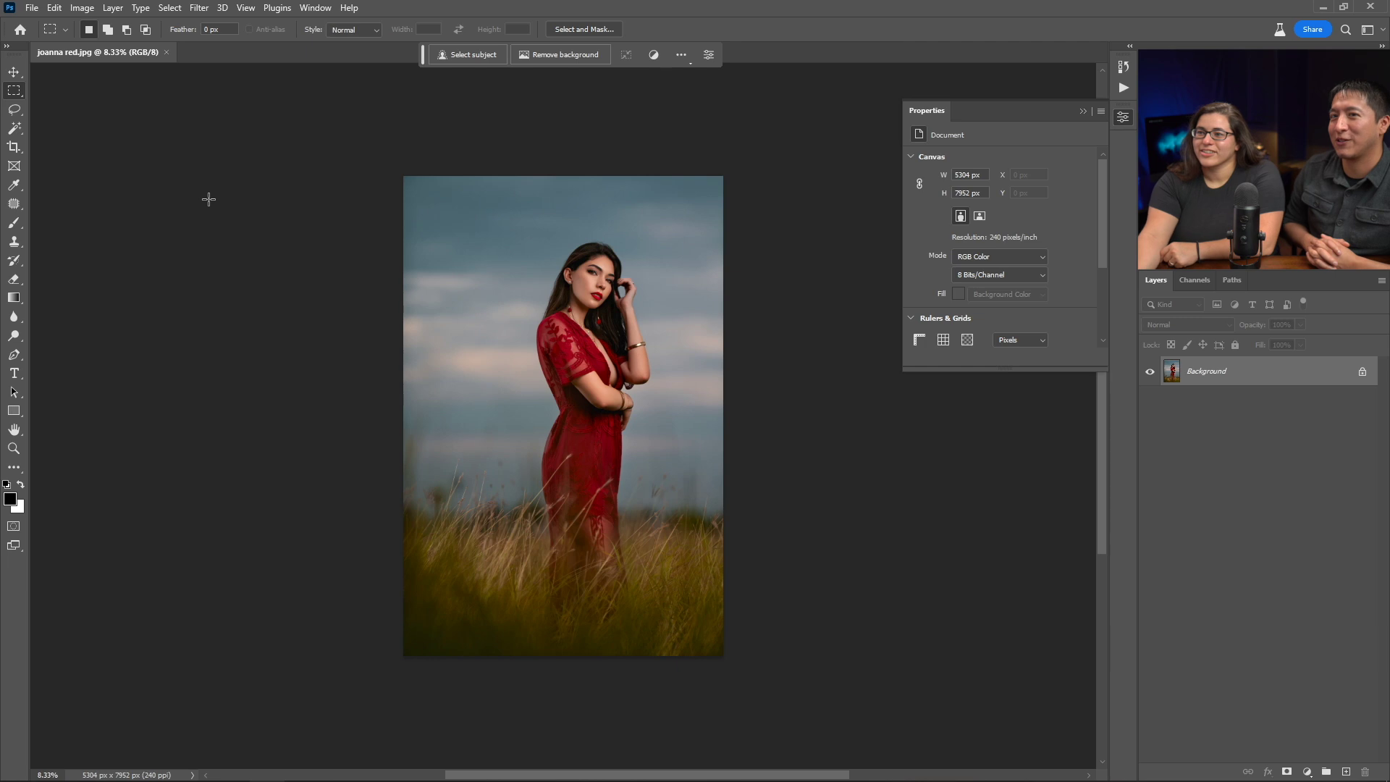
Extend the canvas of the red dress photo on all four sides with the Crop tool to about 9768 by 10374 px.
{"action": "key", "text": "c"}
{"action": "left_click_drag", "start_coordinate": [723, 416], "coordinate": [805, 417]}
{"action": "left_click_drag", "start_coordinate": [562, 177], "coordinate": [567, 76]}
{"action": "left_click_drag", "start_coordinate": [565, 662], "coordinate": [564, 736]}
{"action": "left_click_drag", "start_coordinate": [376, 417], "coordinate": [273, 403]}
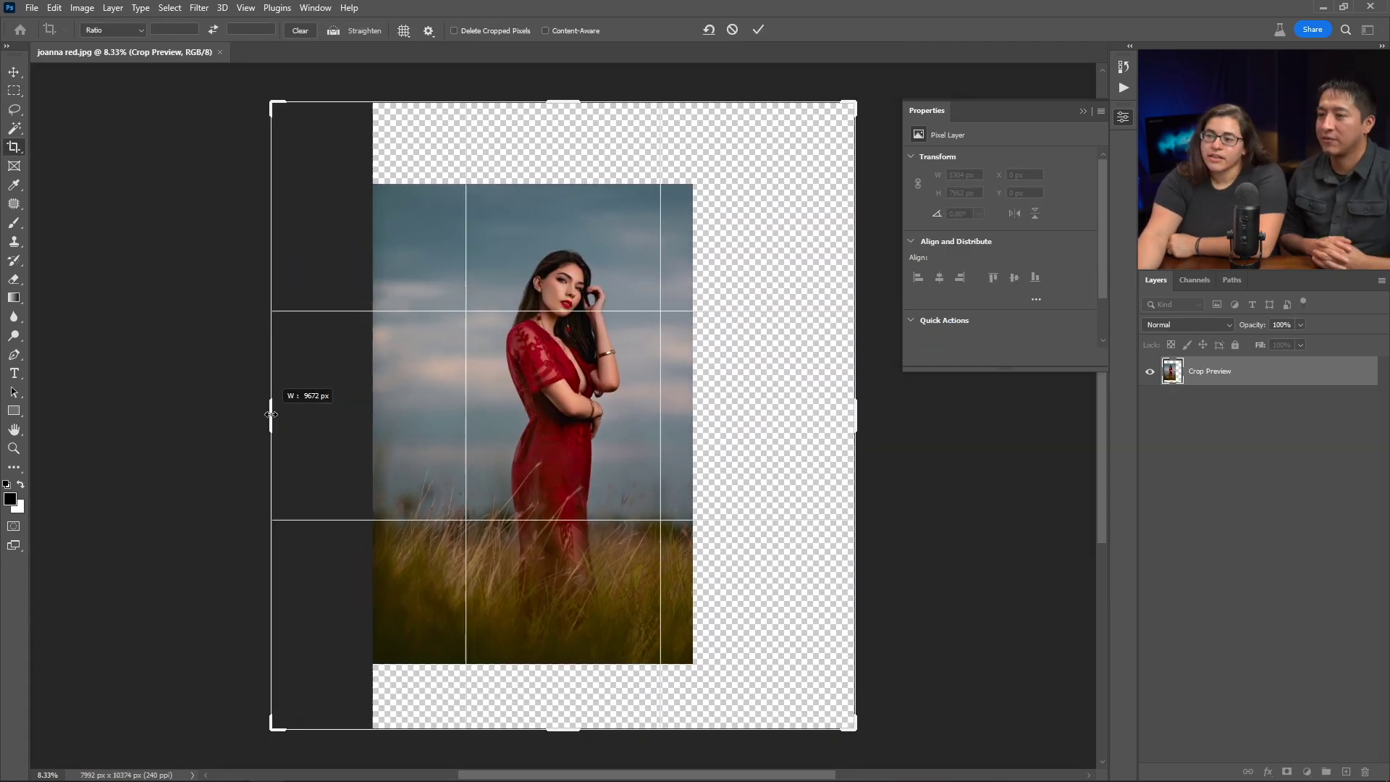
{"action": "key", "text": "Return"}
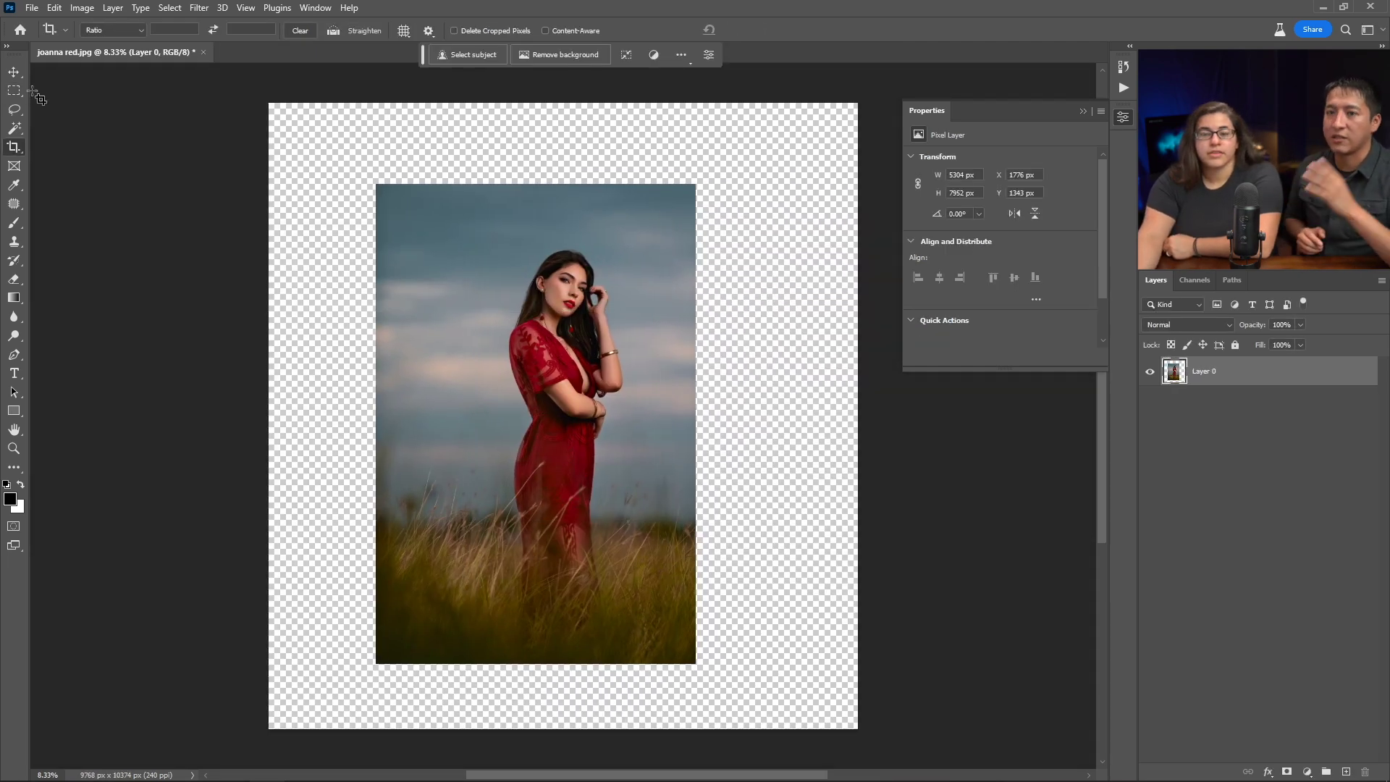
Marquee-select an area of about 4520 by 7250 px just inside the photo's edges and invert the selection.
{"action": "left_click", "coordinate": [14, 91]}
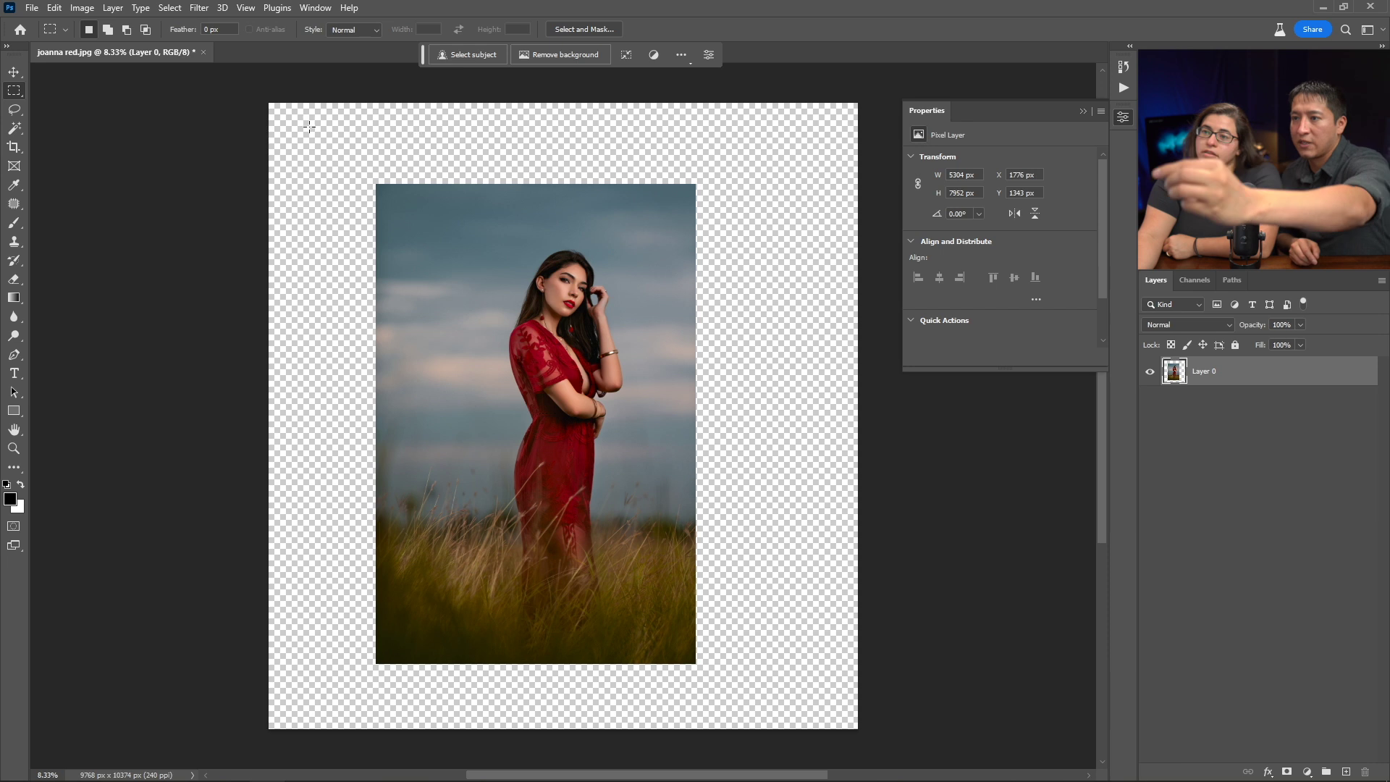
{"action": "left_click_drag", "start_coordinate": [393, 199], "coordinate": [665, 636]}
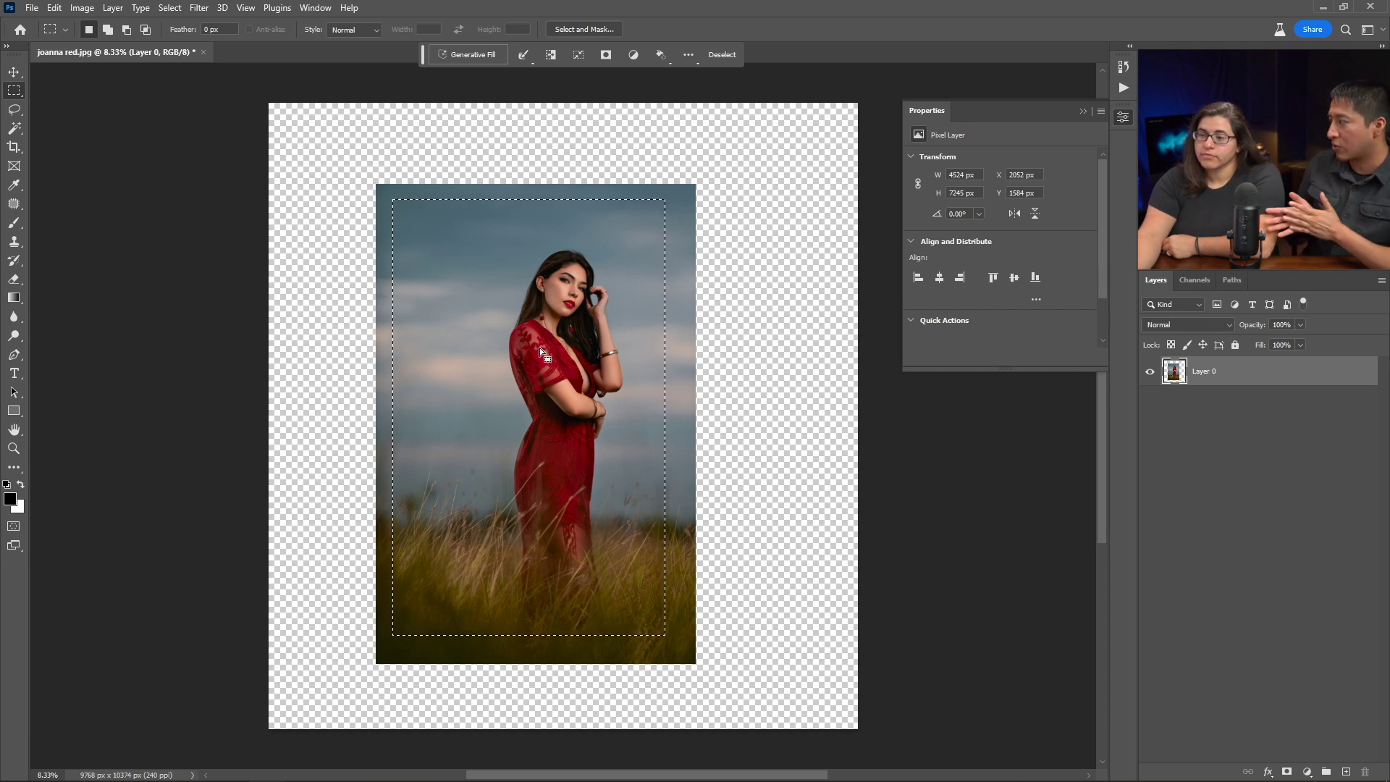
{"action": "key", "text": "ctrl+shift+i"}
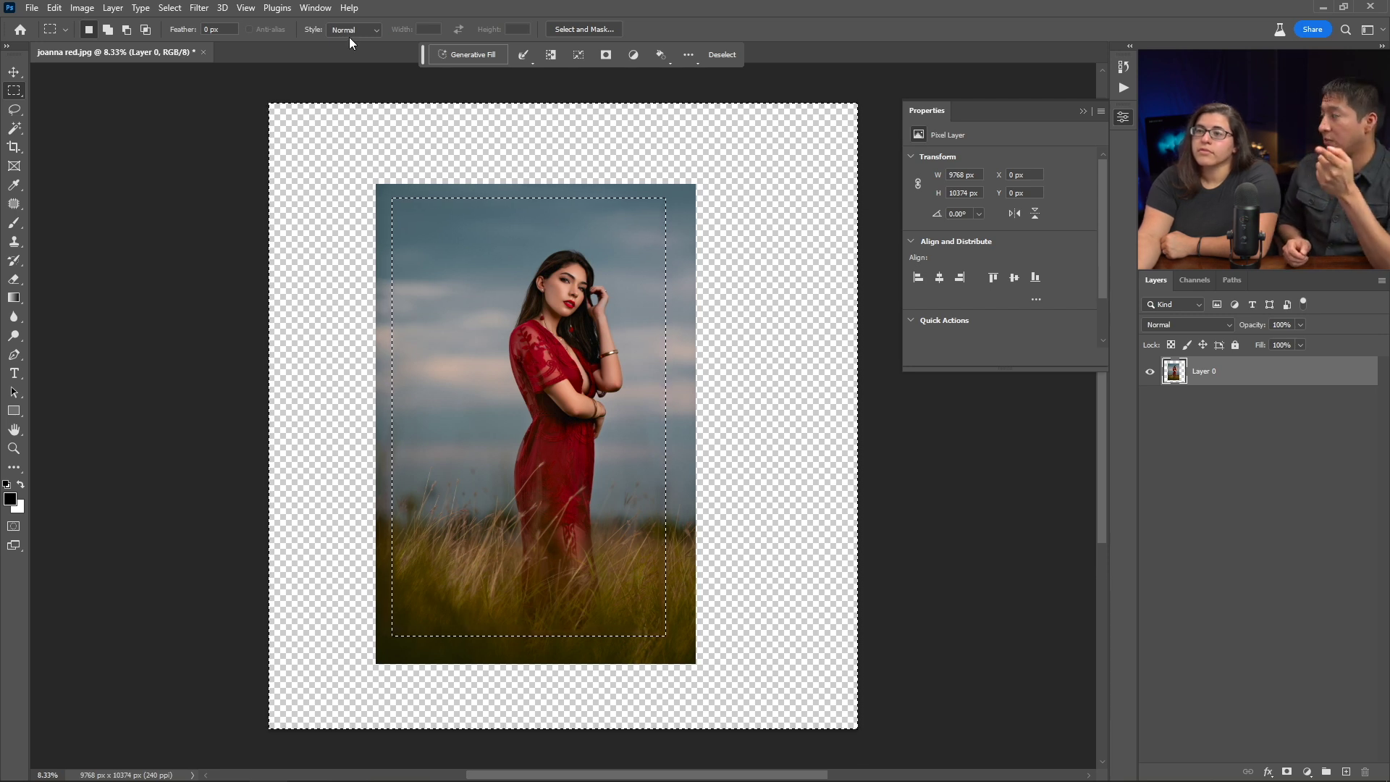
Run Generative Fill without a prompt on the inverted selection around the red dress photo, and view the second and third variations.
{"action": "left_click", "coordinate": [455, 54]}
{"action": "left_click", "coordinate": [671, 54]}
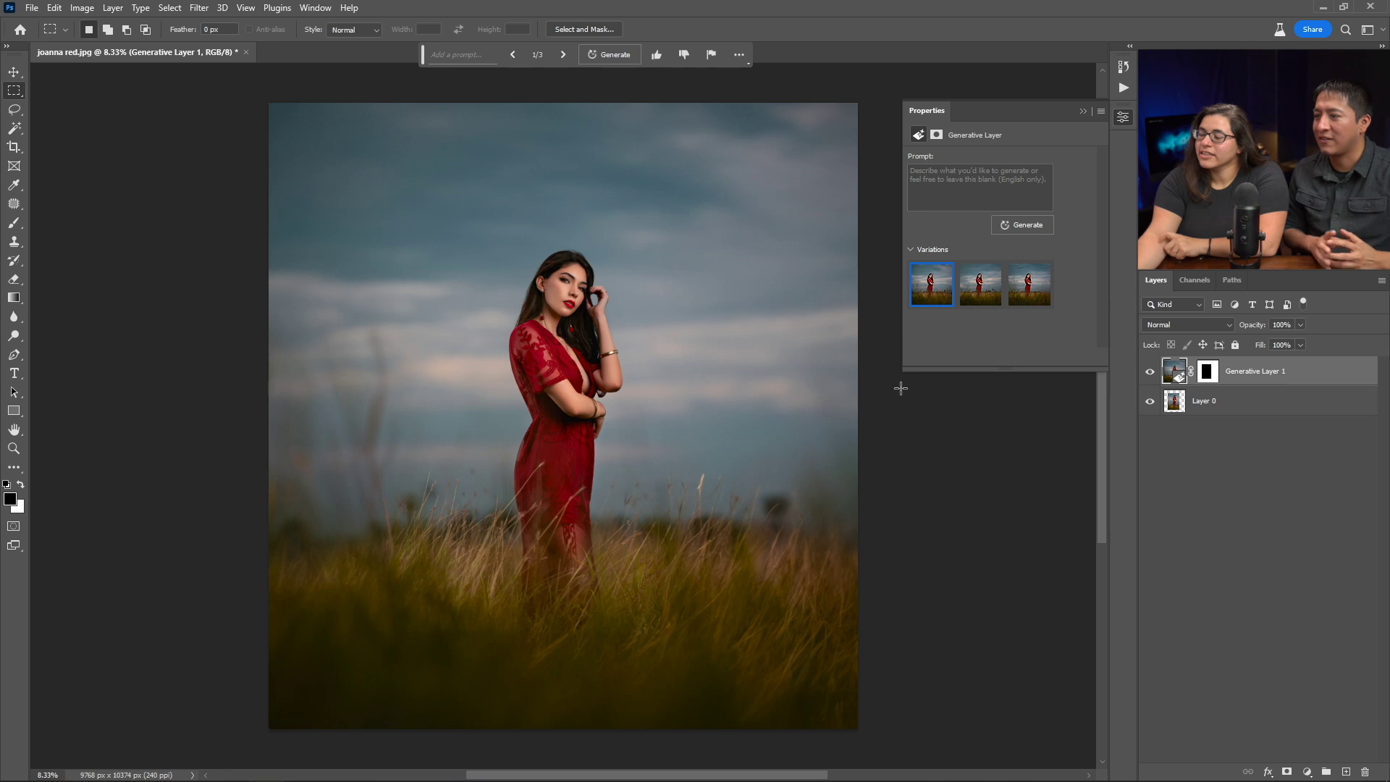
{"action": "left_click", "coordinate": [971, 293]}
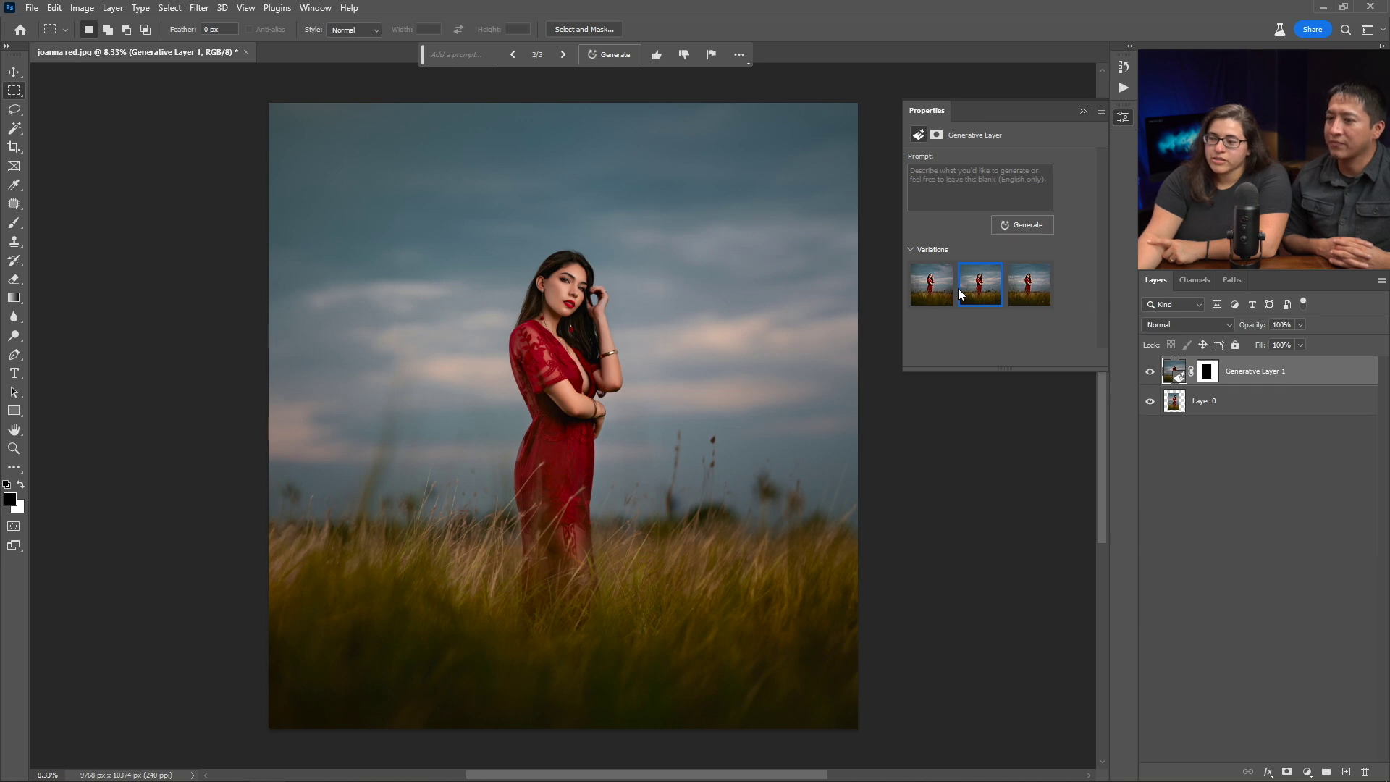
{"action": "left_click", "coordinate": [1031, 295]}
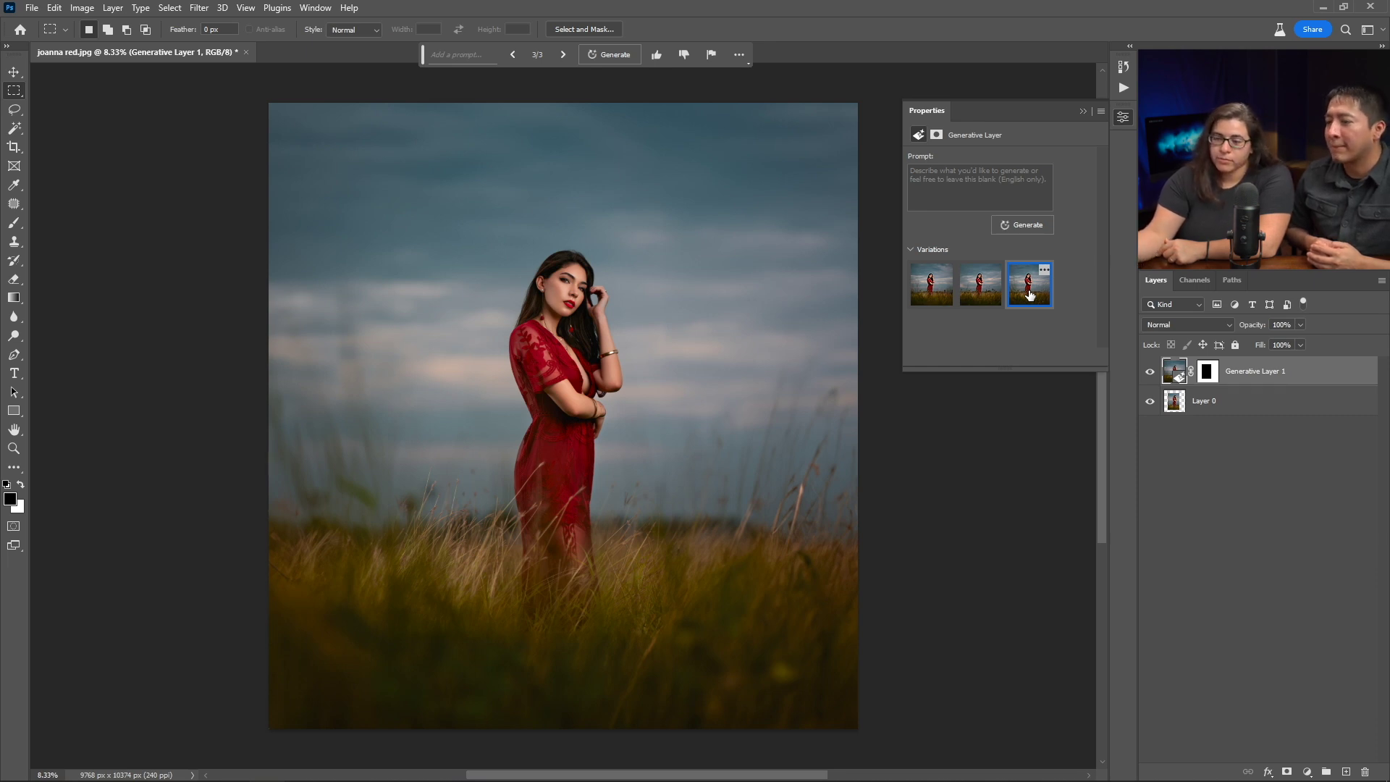
Compare the image with and without the generative layer, and view the first variation against the third.
{"action": "left_click", "coordinate": [1149, 372]}
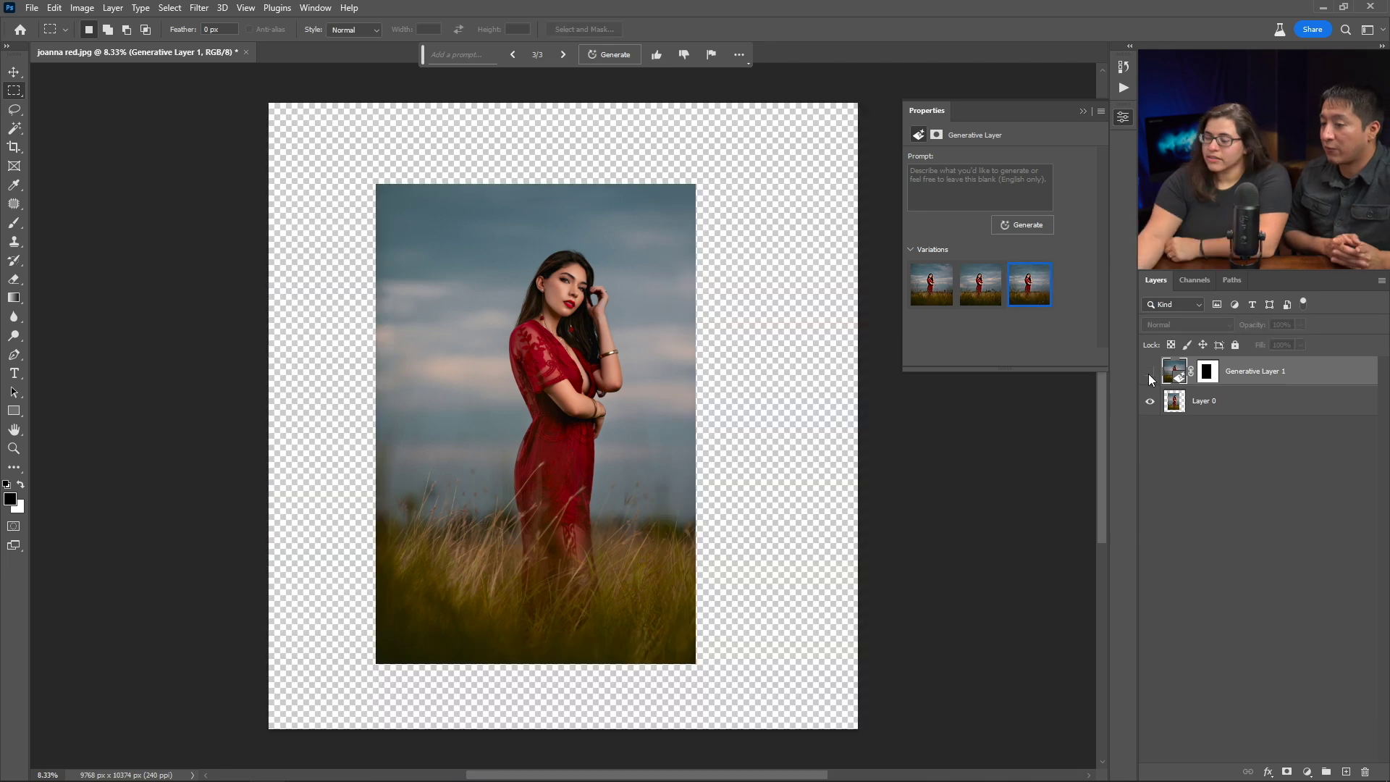
{"action": "left_click", "coordinate": [1150, 371]}
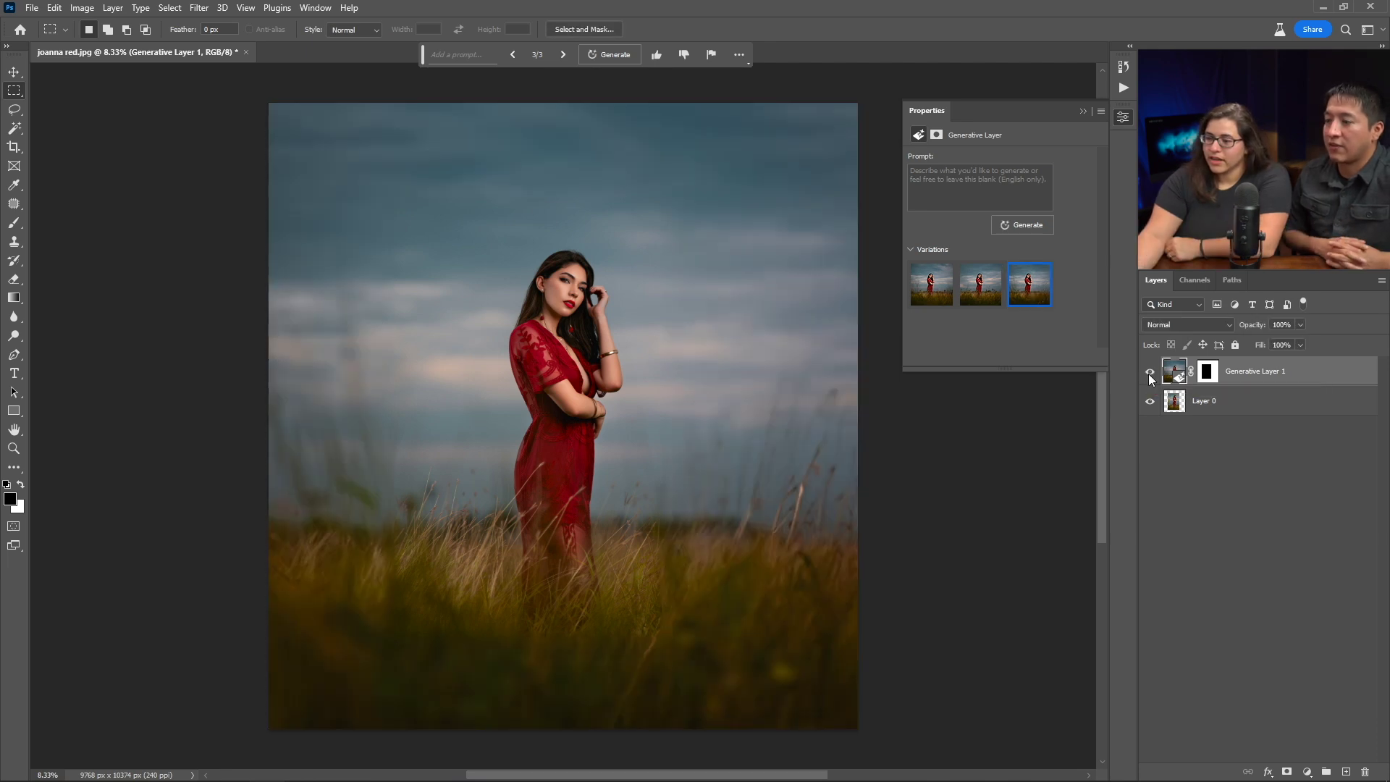
{"action": "left_click", "coordinate": [932, 284]}
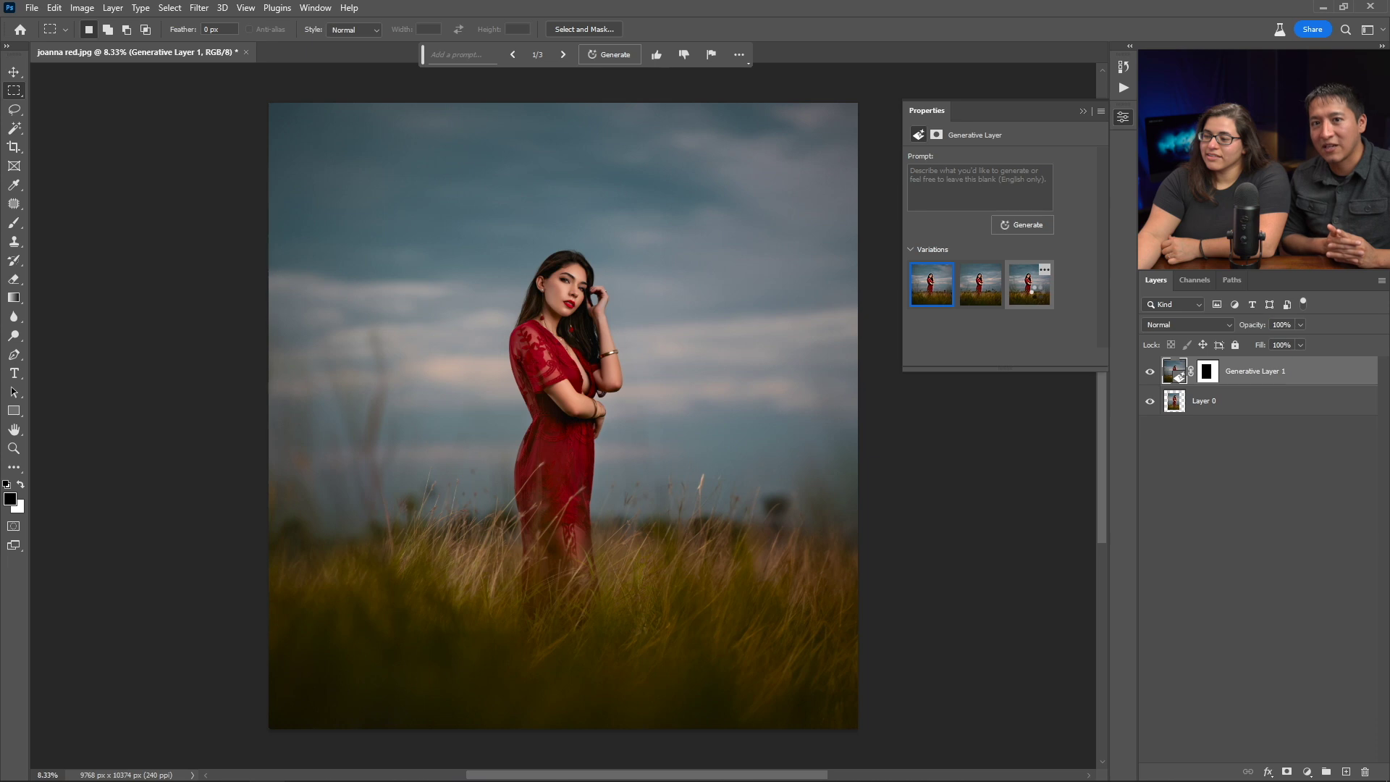
{"action": "left_click", "coordinate": [1038, 296]}
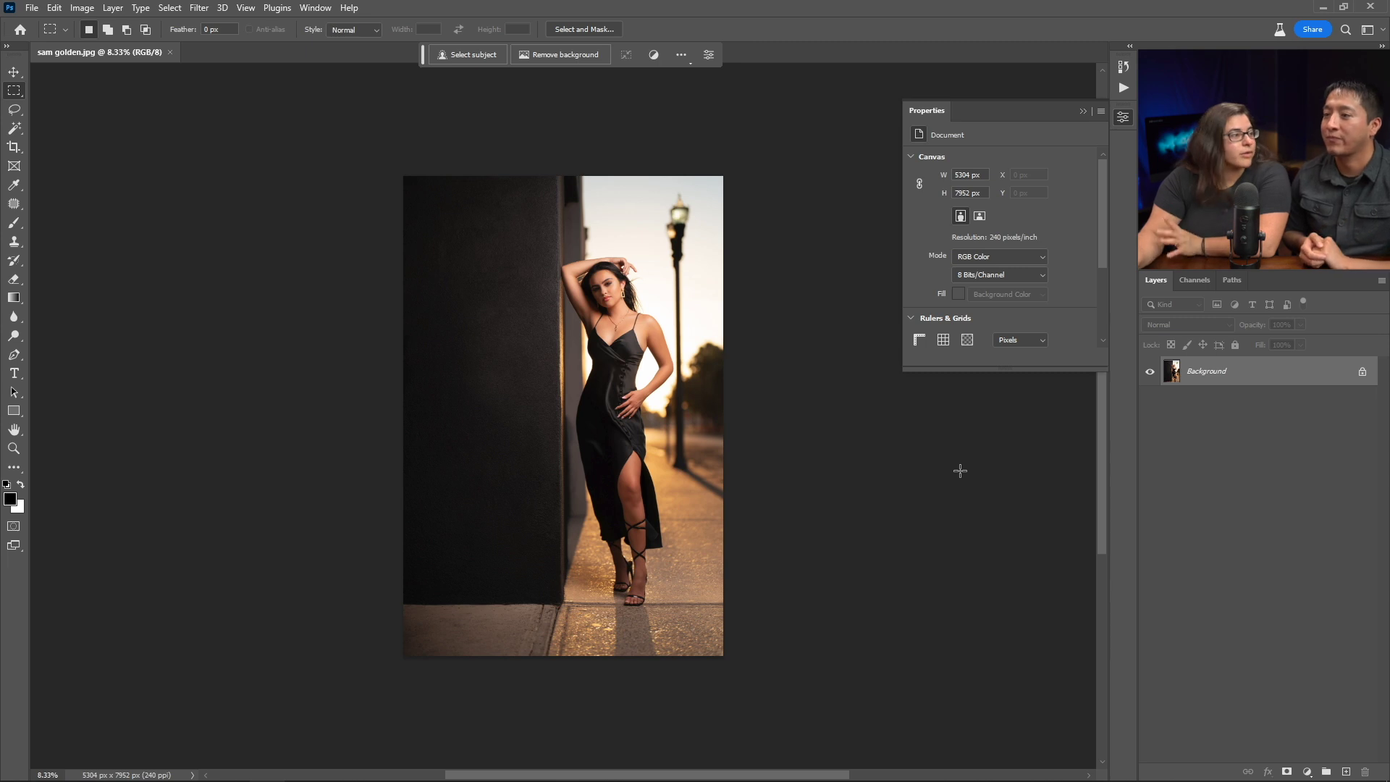
Widen the black dress photo's canvas rightward to 13728 px and generatively fill the empty side, slightly overlapping the photo, without a prompt.
{"action": "key", "text": "c"}
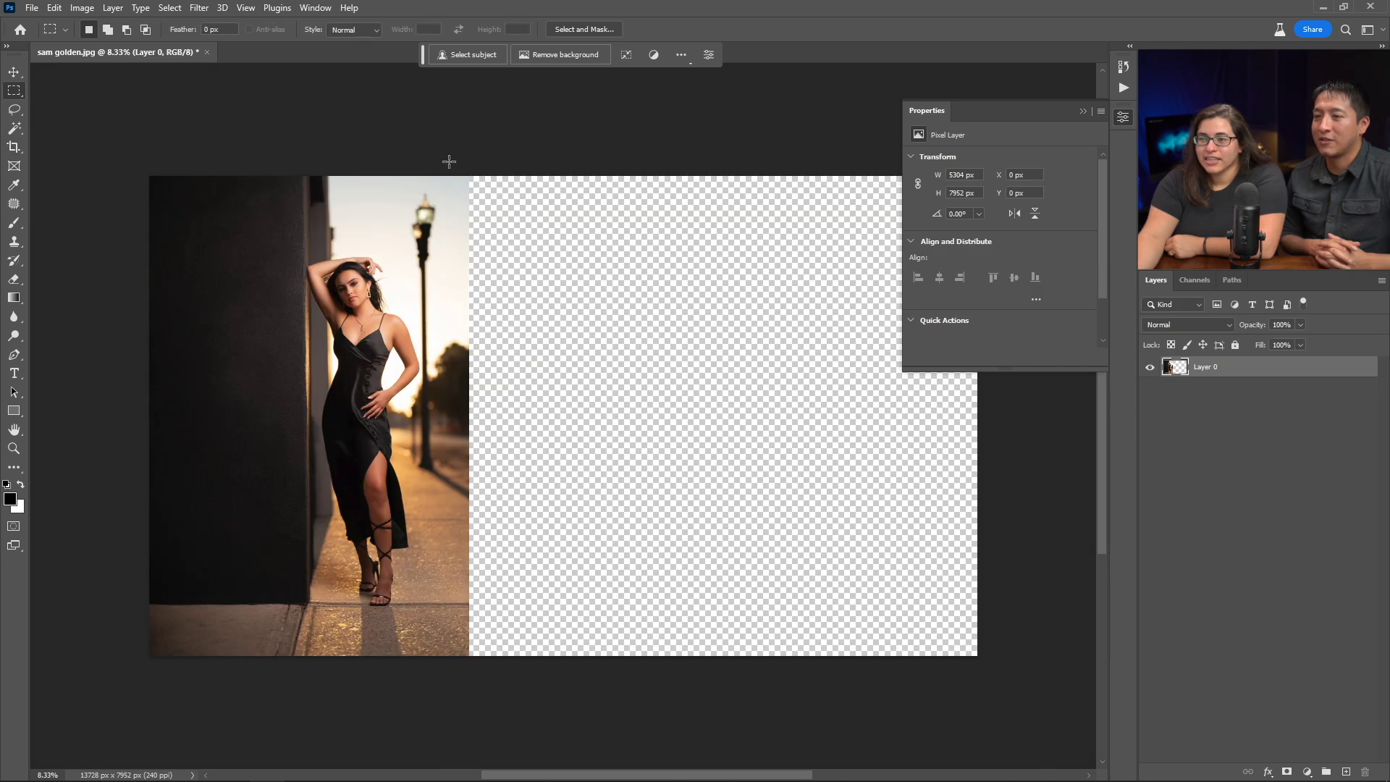
{"action": "left_click_drag", "start_coordinate": [438, 161], "coordinate": [1022, 700]}
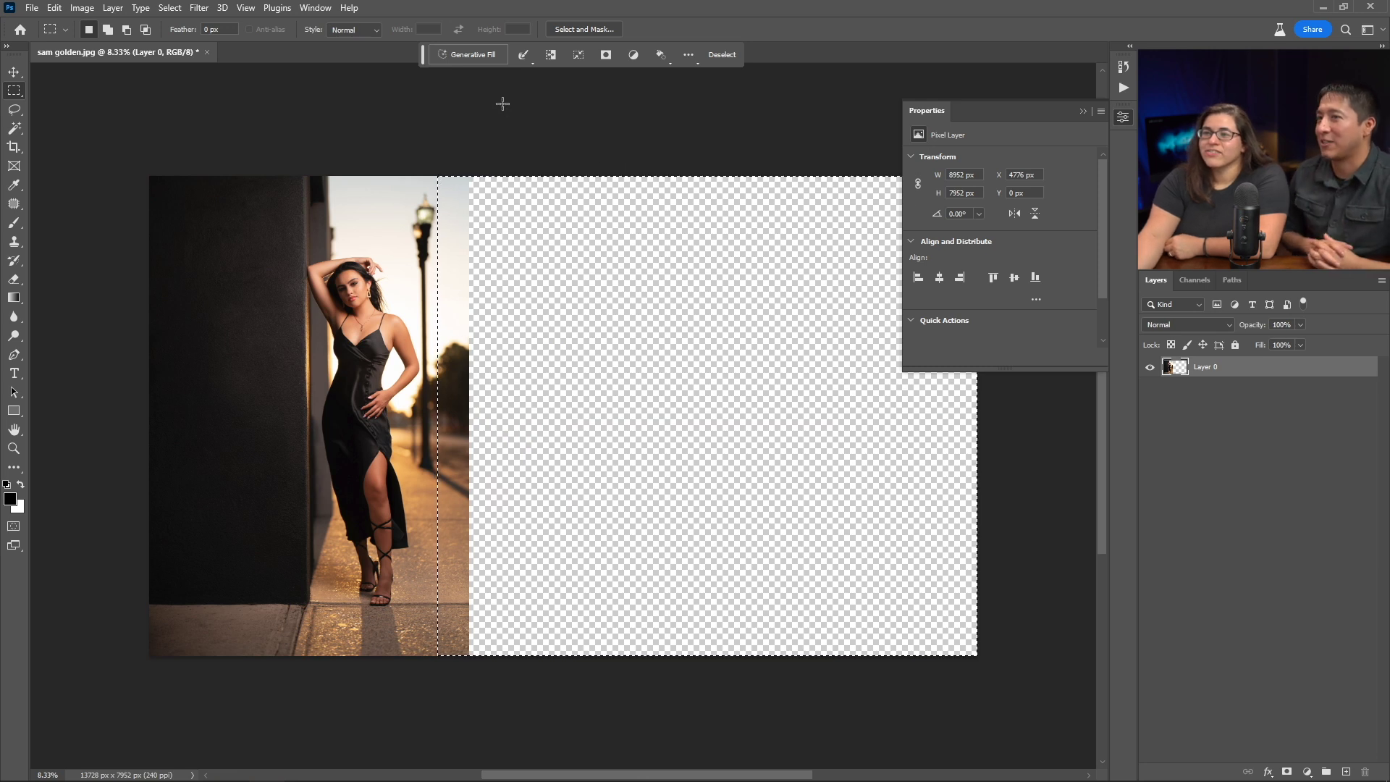
{"action": "left_click", "coordinate": [480, 57]}
{"action": "left_click", "coordinate": [676, 56]}
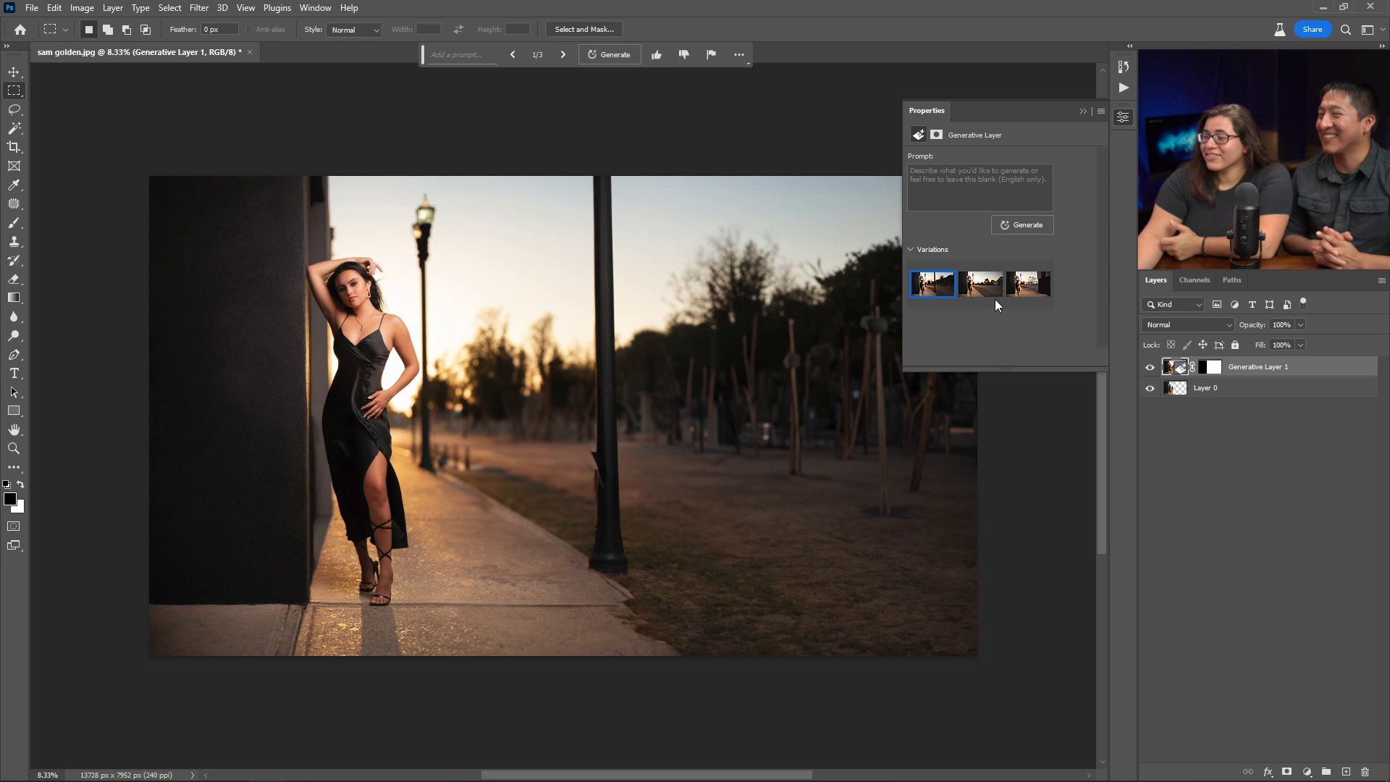
Compare the three generated street backgrounds and choose the second variation, with the open road and distant trees.
{"action": "mouse_move", "coordinate": [981, 286]}
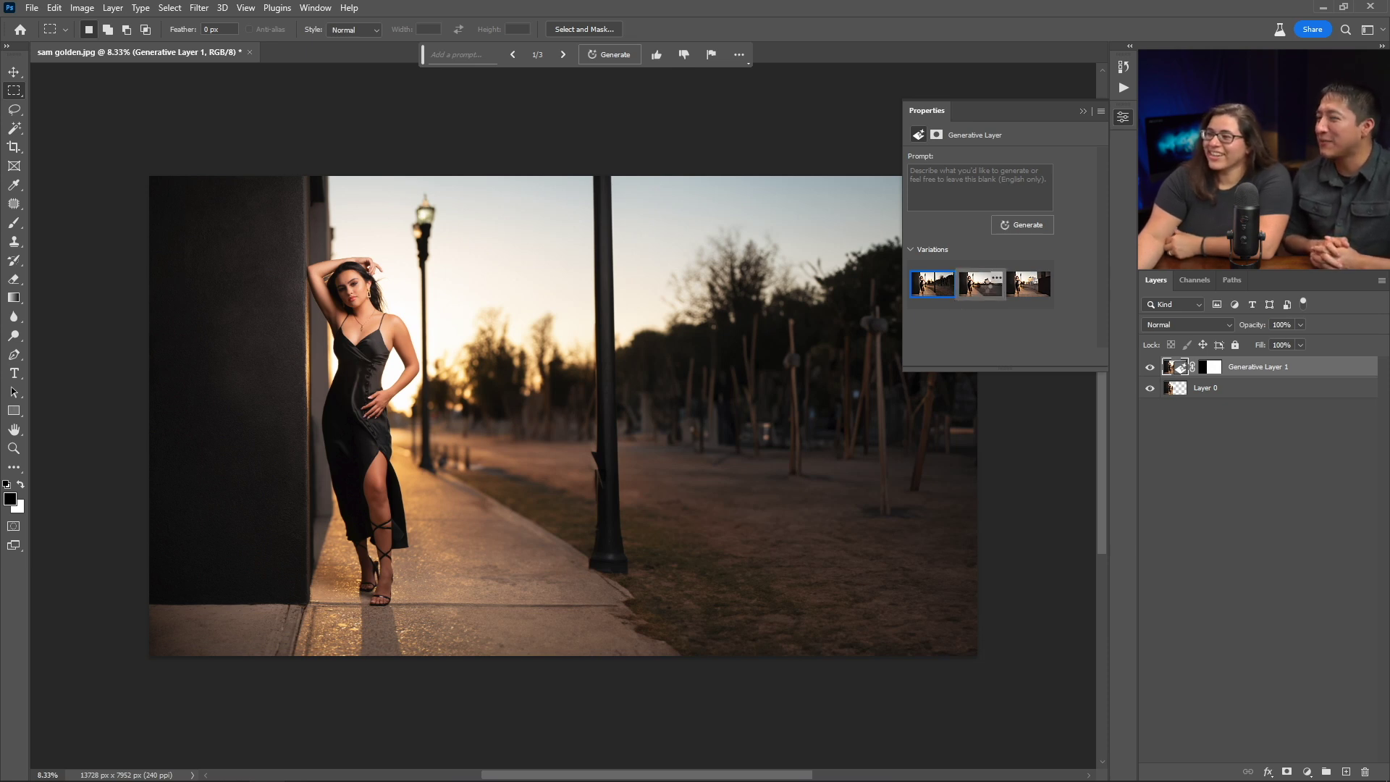
{"action": "left_click", "coordinate": [986, 290]}
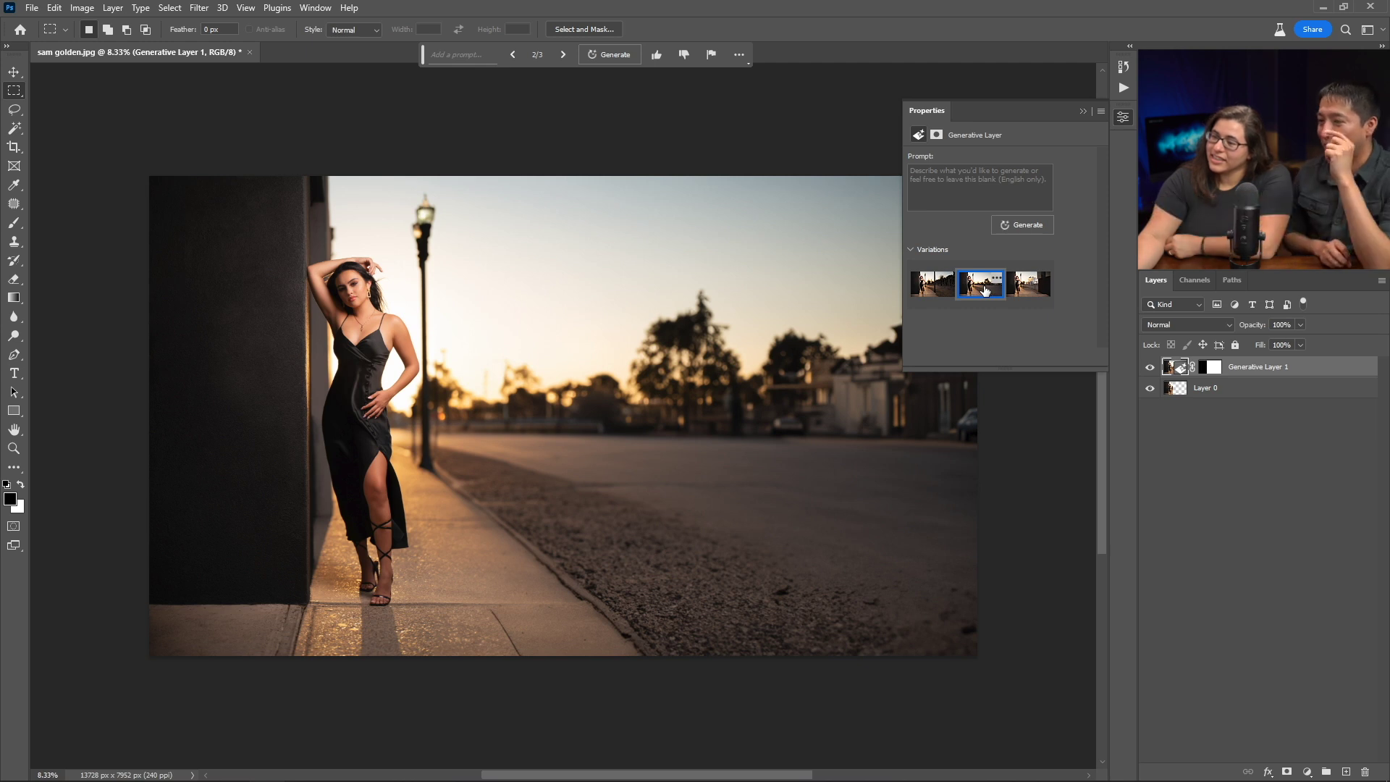
{"action": "left_click", "coordinate": [1028, 283]}
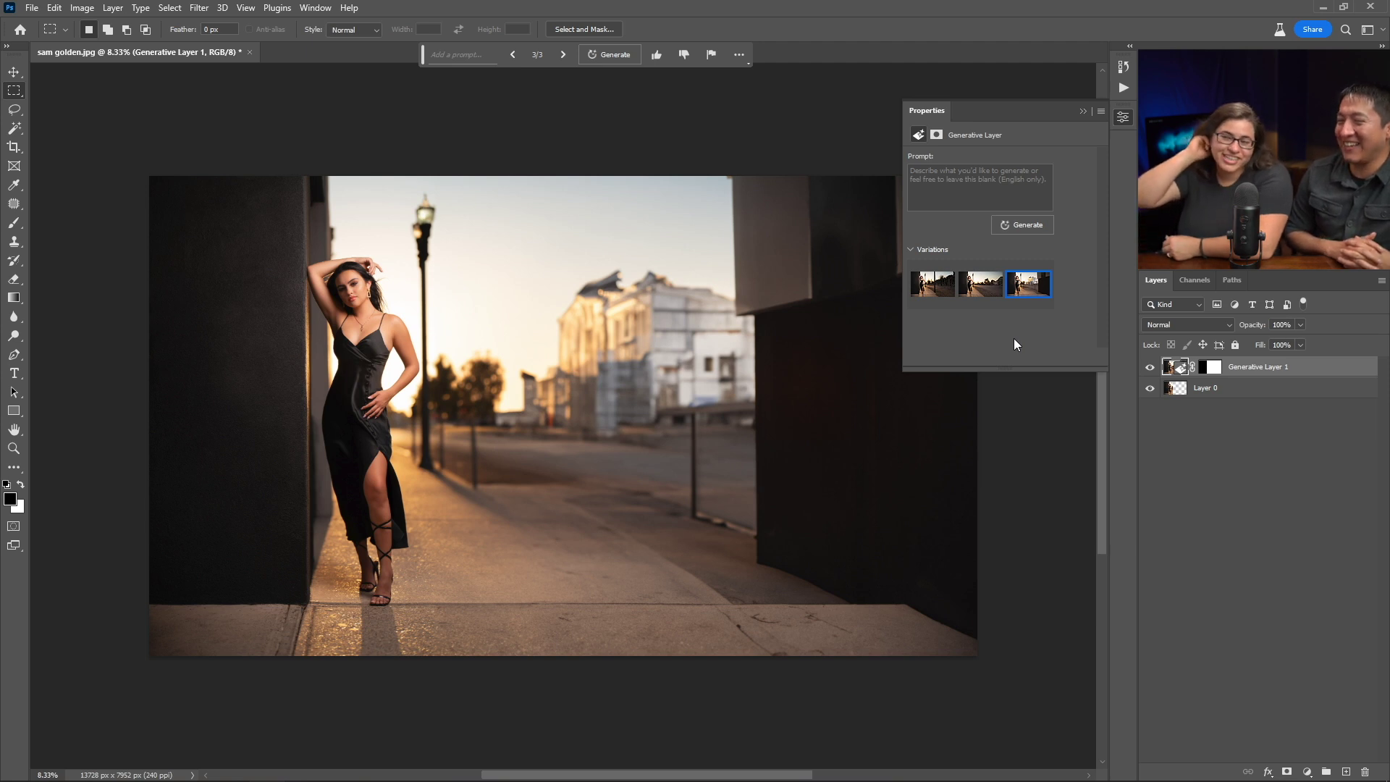
{"action": "mouse_move", "coordinate": [935, 286]}
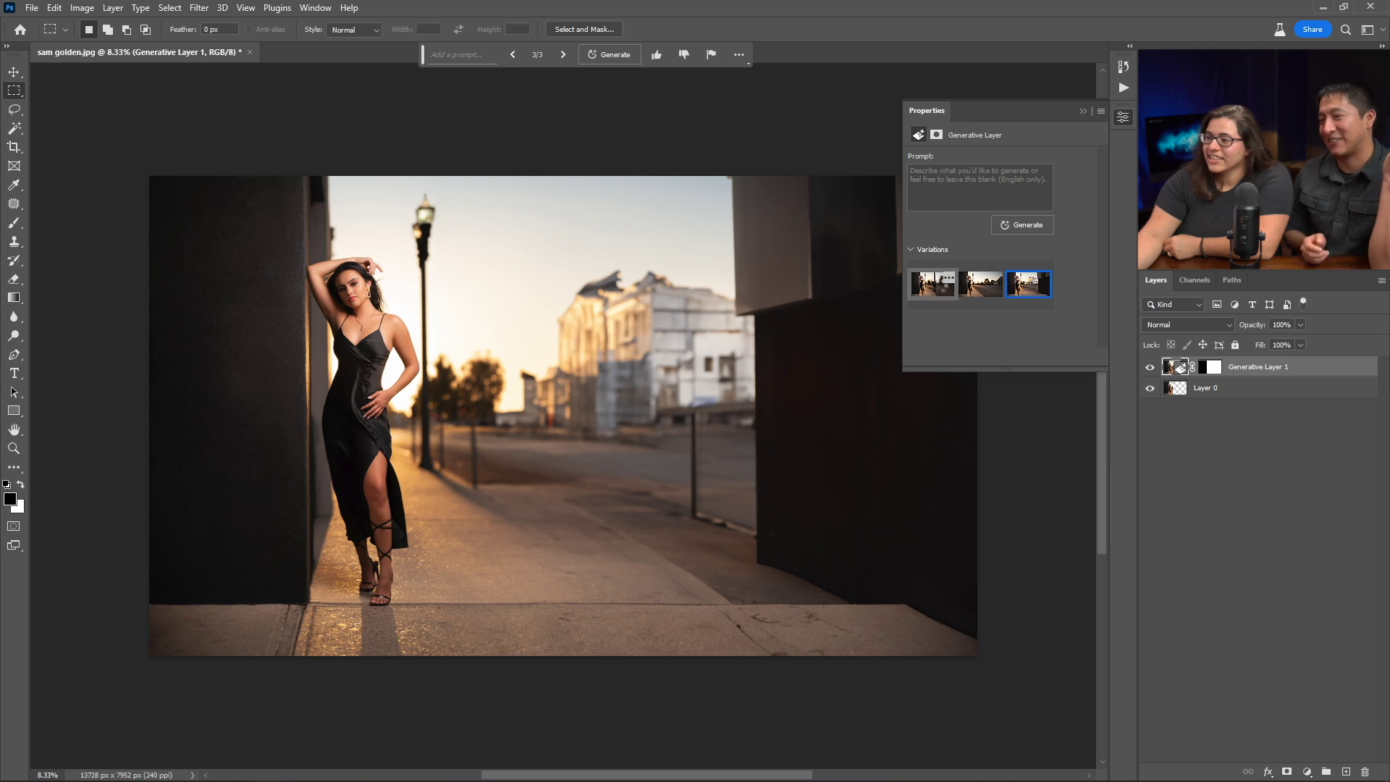
{"action": "left_click", "coordinate": [938, 286]}
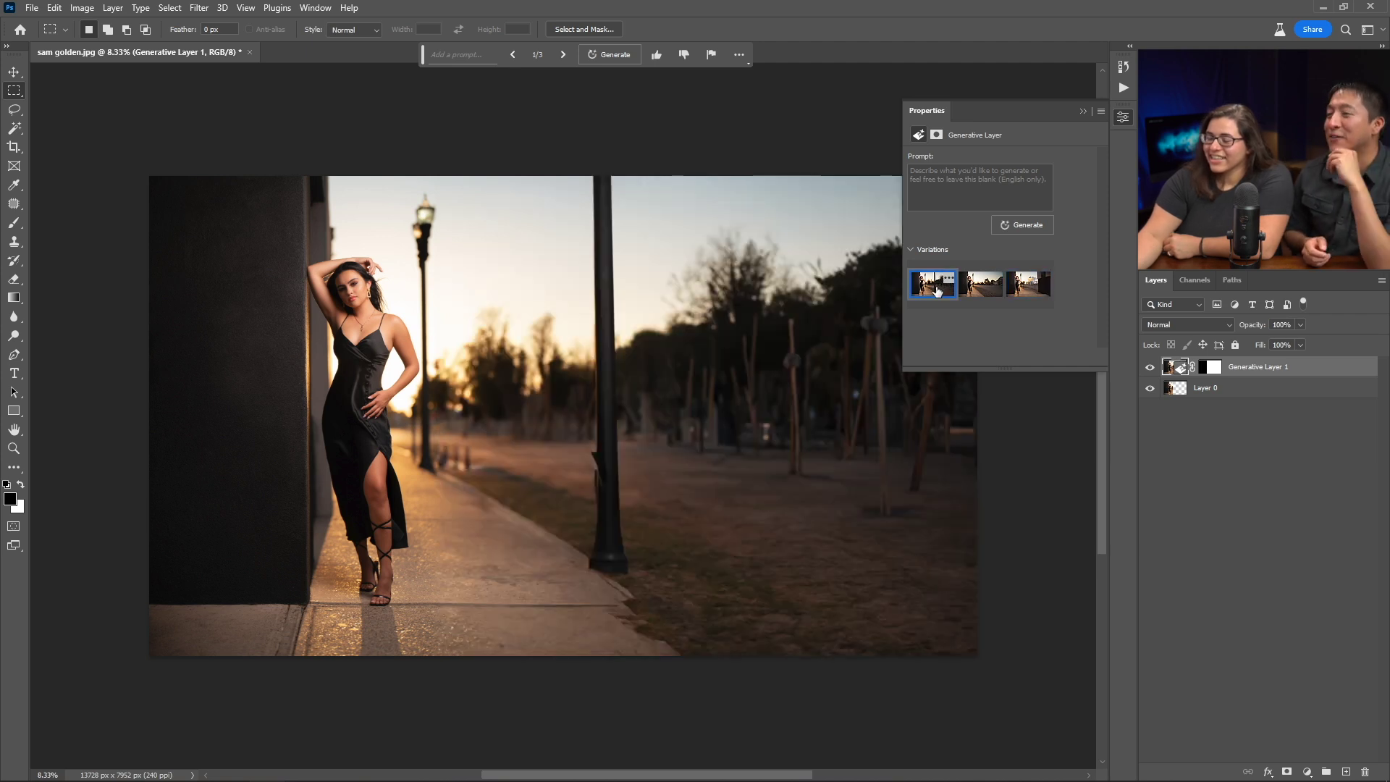
{"action": "left_click", "coordinate": [974, 291]}
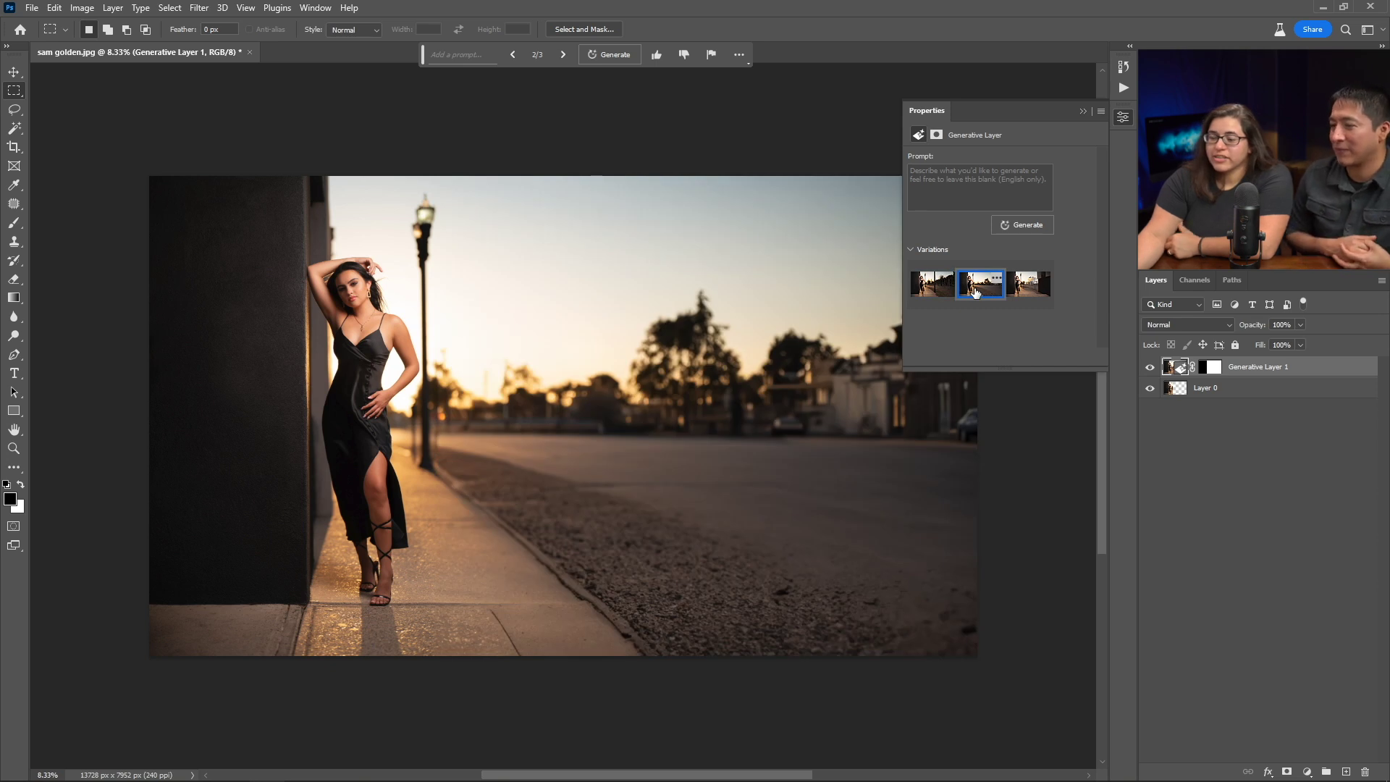
Lasso a small patch of ground near the extended photo's lower-right corner and run Generative Fill on it without a prompt.
{"action": "scroll", "coordinate": [727, 459], "scroll_direction": "right", "scroll_amount": 3}
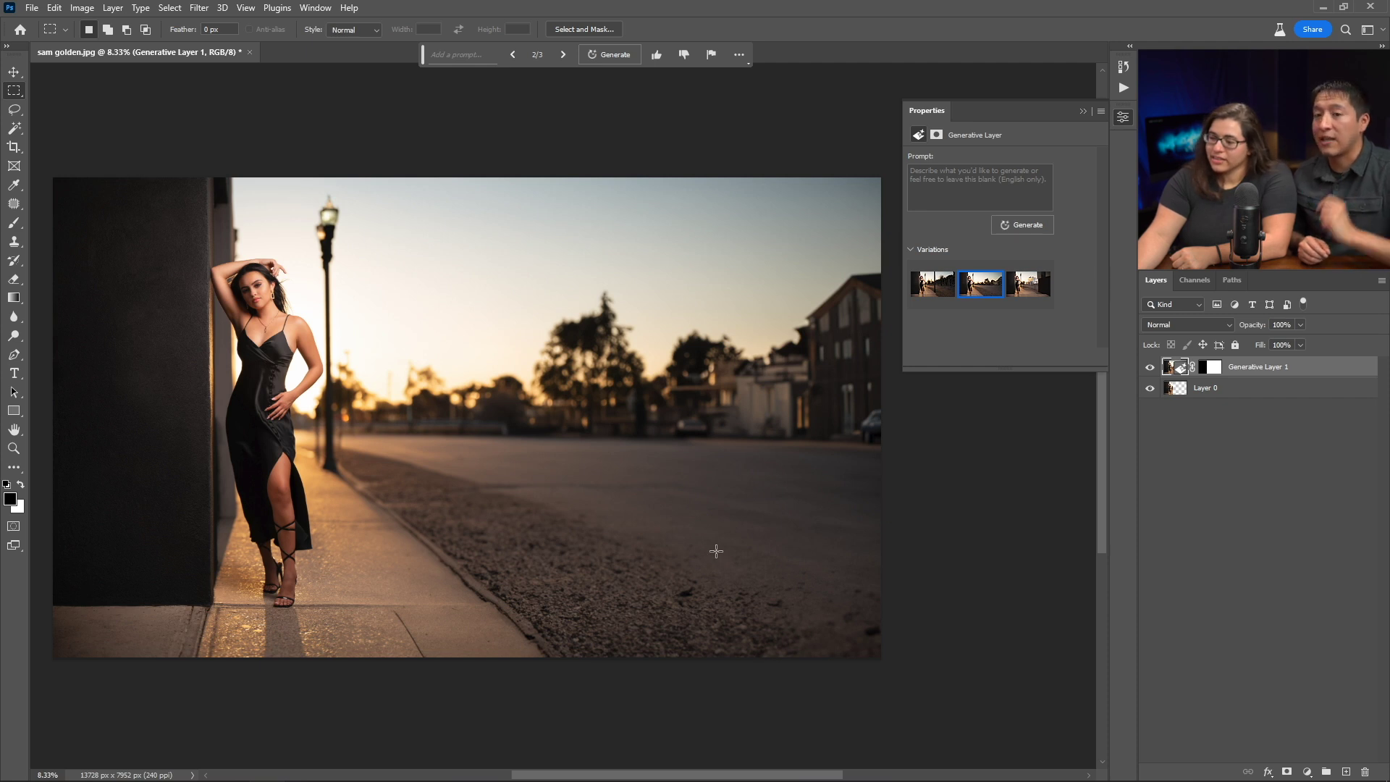
{"action": "left_click", "coordinate": [12, 114]}
{"action": "mouse_move", "coordinate": [887, 568]}
{"action": "left_mouse_down"}
{"action": "mouse_move", "coordinate": [785, 557]}
{"action": "mouse_move", "coordinate": [738, 643]}
{"action": "mouse_move", "coordinate": [891, 563]}
{"action": "left_mouse_up"}
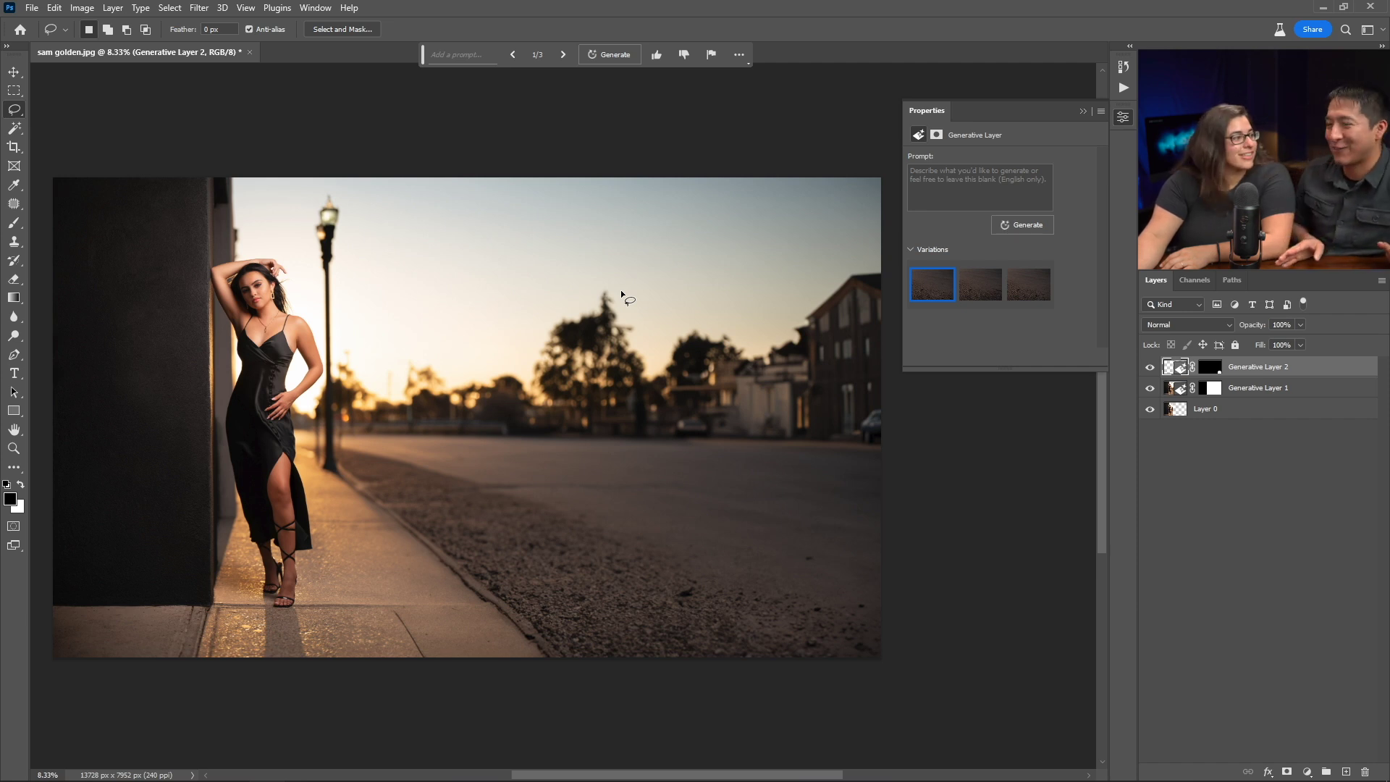
Lasso a large area across the road, generatively fill it with the prompt "1960s black mustang", and view the second and third variations.
{"action": "mouse_move", "coordinate": [414, 364]}
{"action": "left_mouse_down"}
{"action": "mouse_move", "coordinate": [464, 333]}
{"action": "mouse_move", "coordinate": [391, 383]}
{"action": "left_mouse_up"}
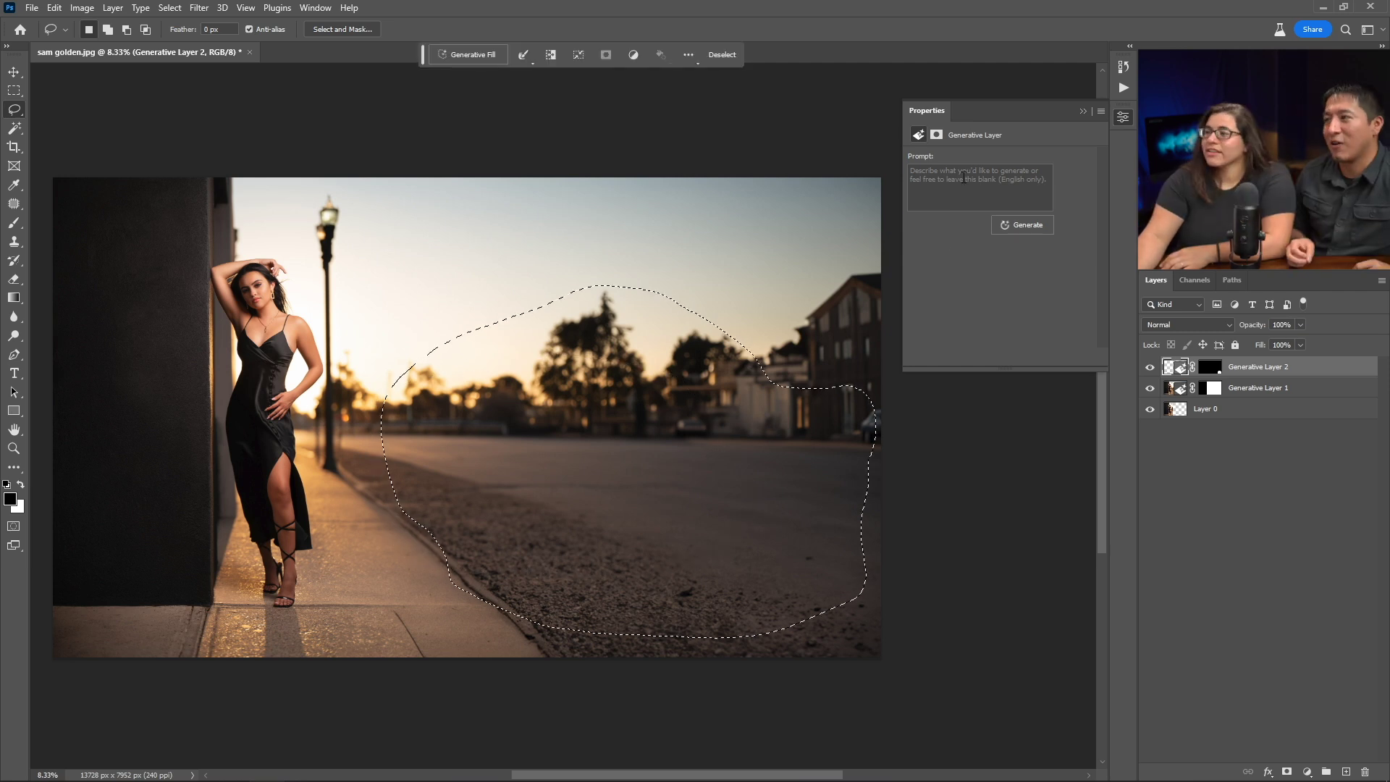
{"action": "left_click", "coordinate": [610, 55]}
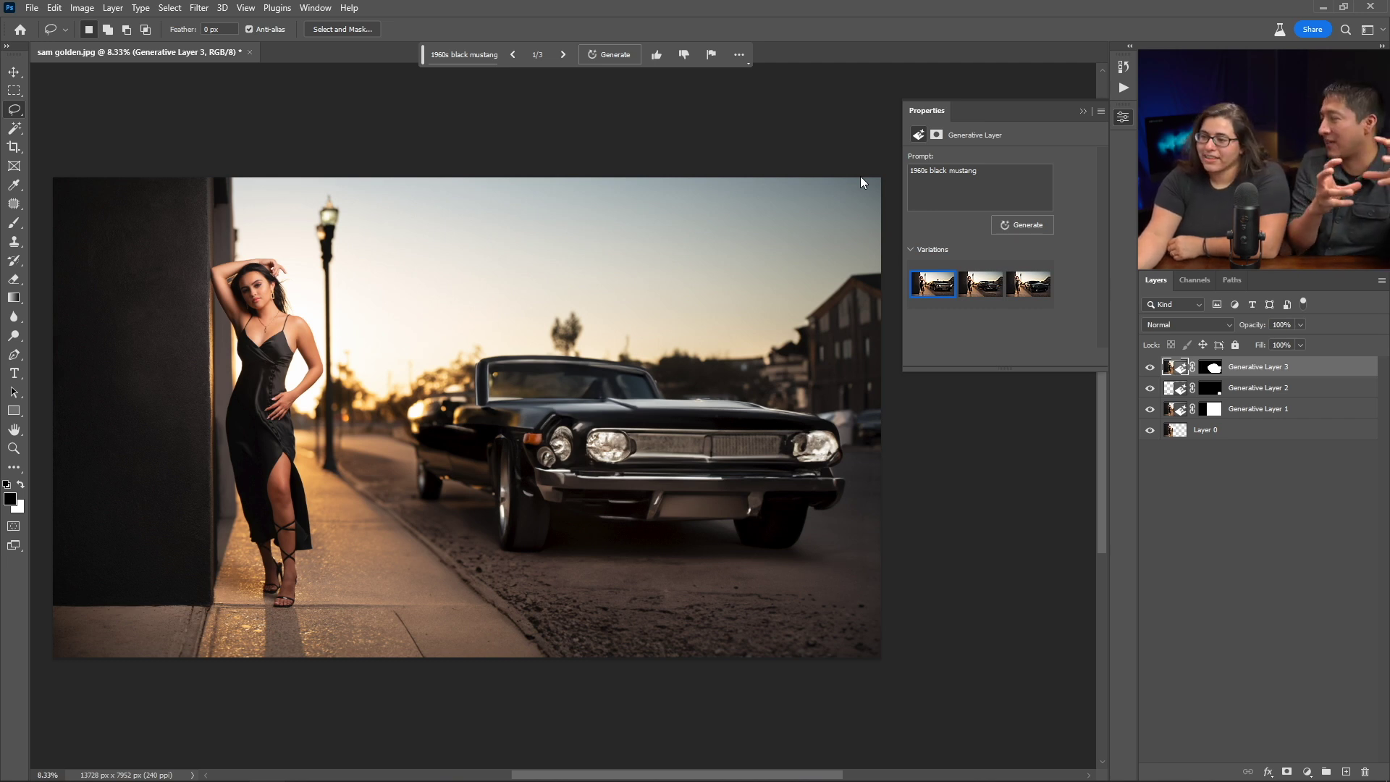
{"action": "mouse_move", "coordinate": [982, 284]}
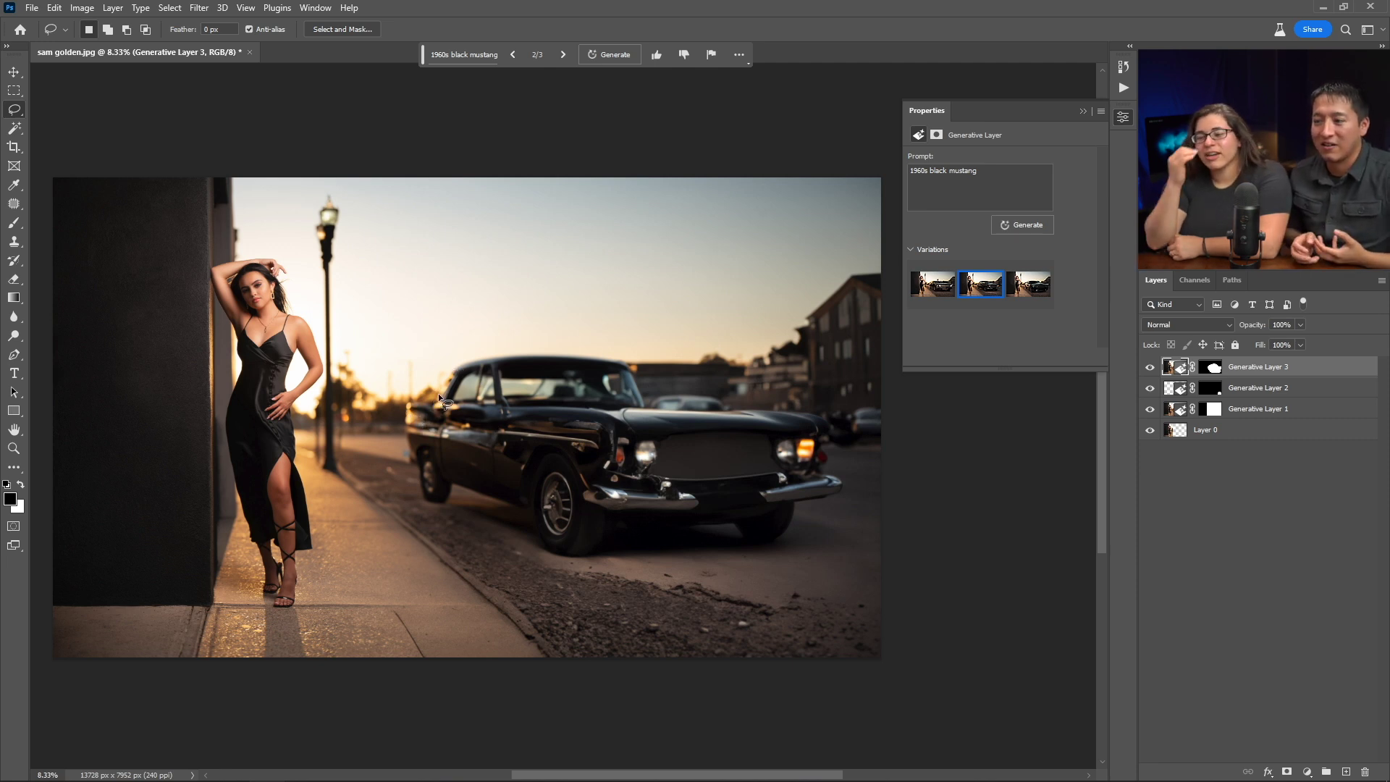
{"action": "mouse_move", "coordinate": [1025, 295]}
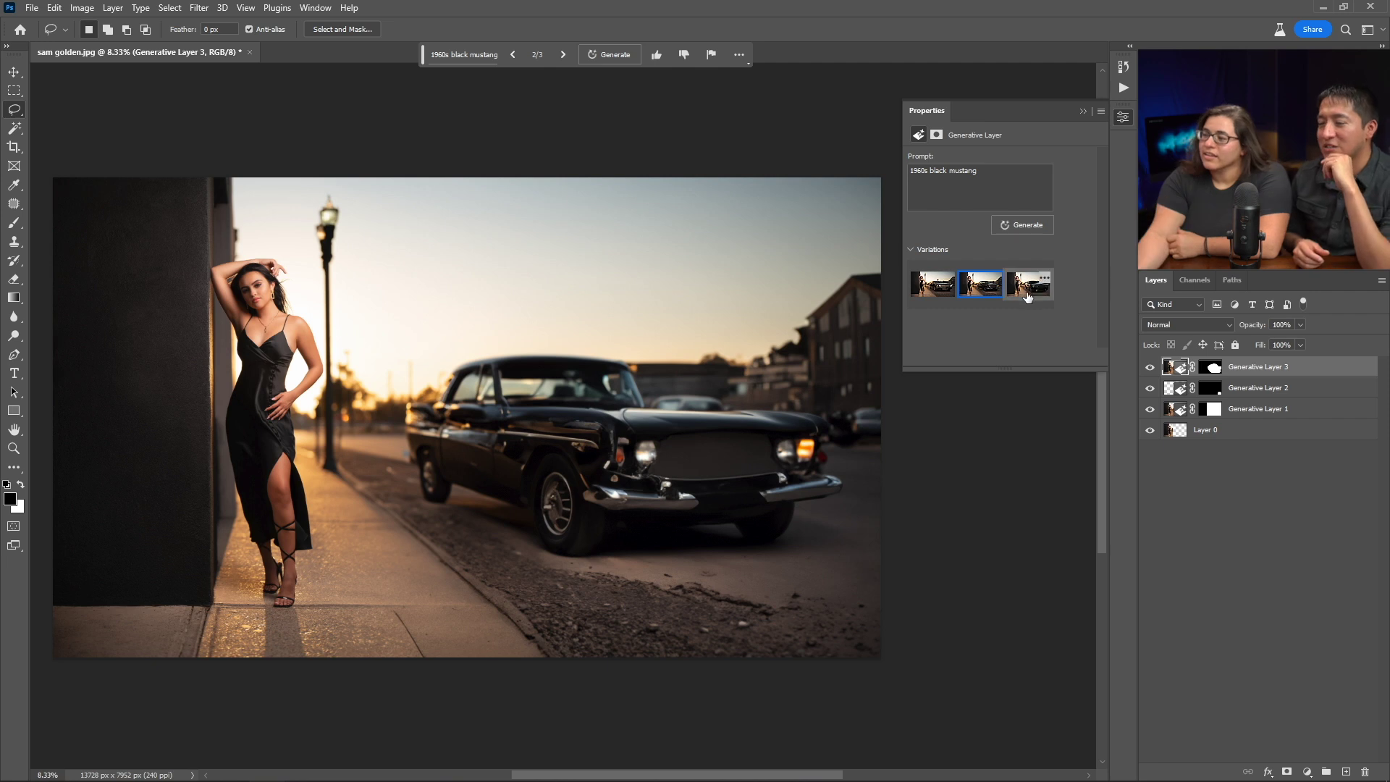
{"action": "left_click", "coordinate": [1024, 290]}
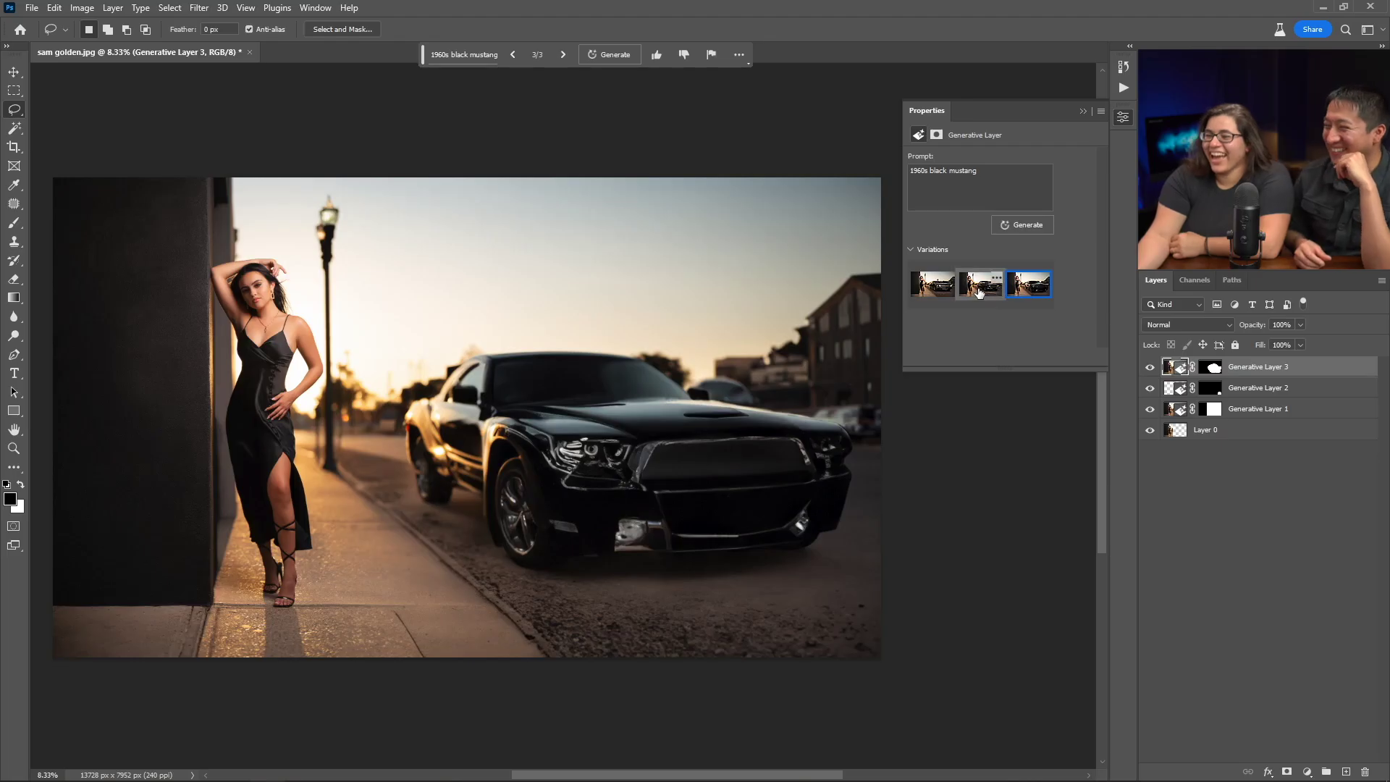